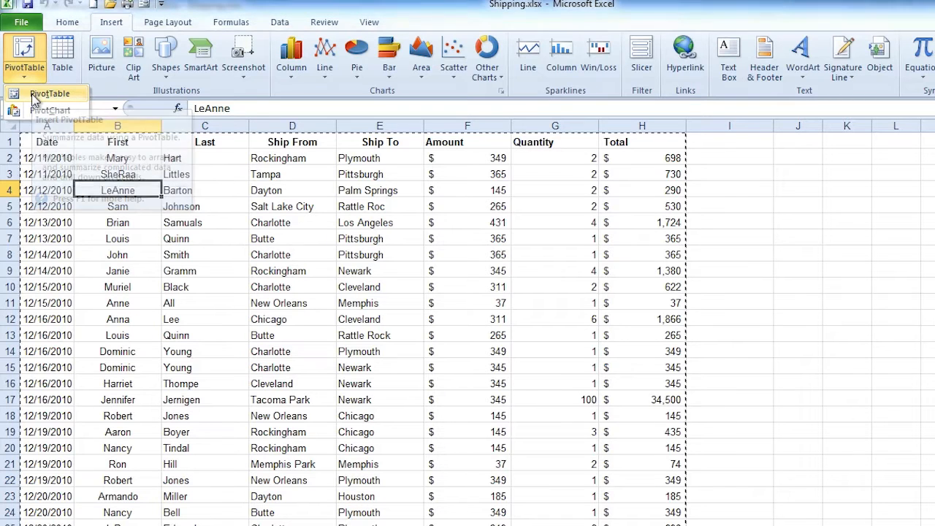
# Create a PivotTable from the Promotion Sales data on a new worksheet, with Ship To and Ship From as row labels.
pyautogui.click(32, 97)
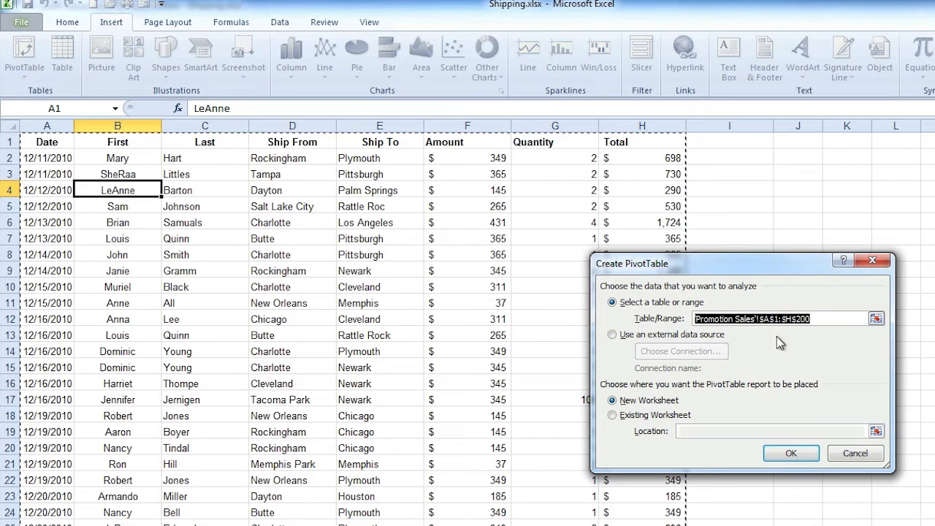
pyautogui.click(795, 453)
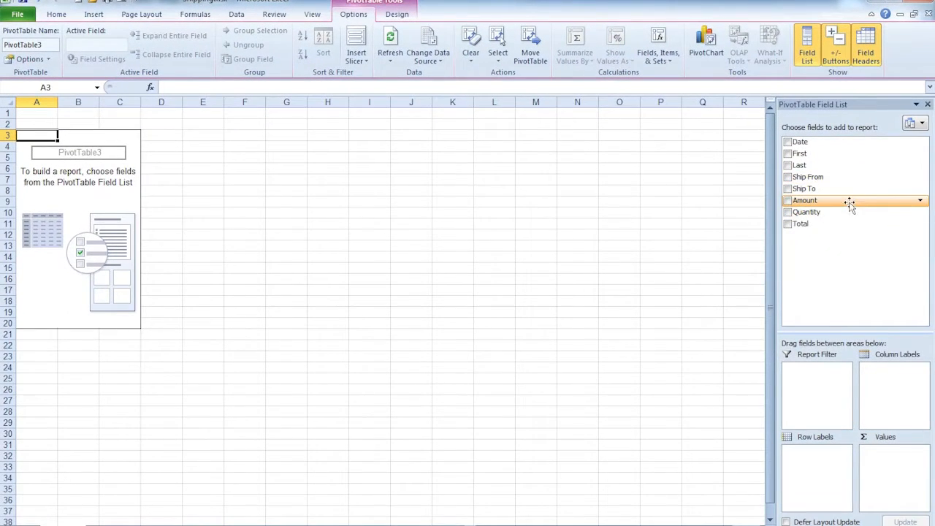
pyautogui.click(787, 188)
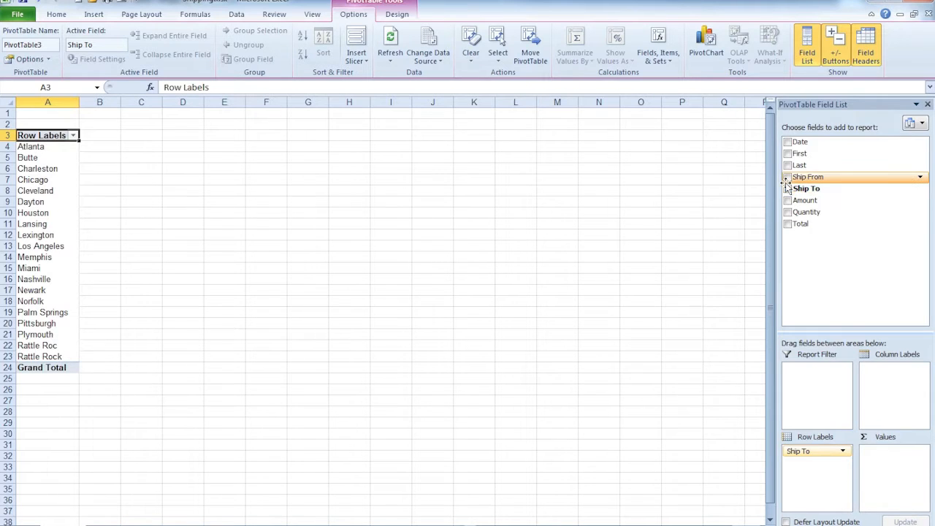
pyautogui.click(787, 177)
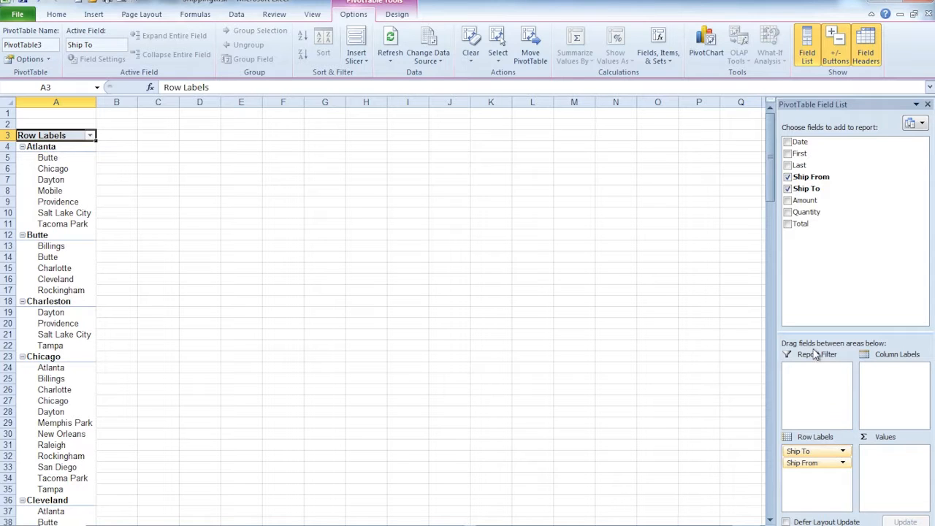
# Add Date to the PivotTable's column labels and the sum of Total to its values.
pyautogui.click(787, 141)
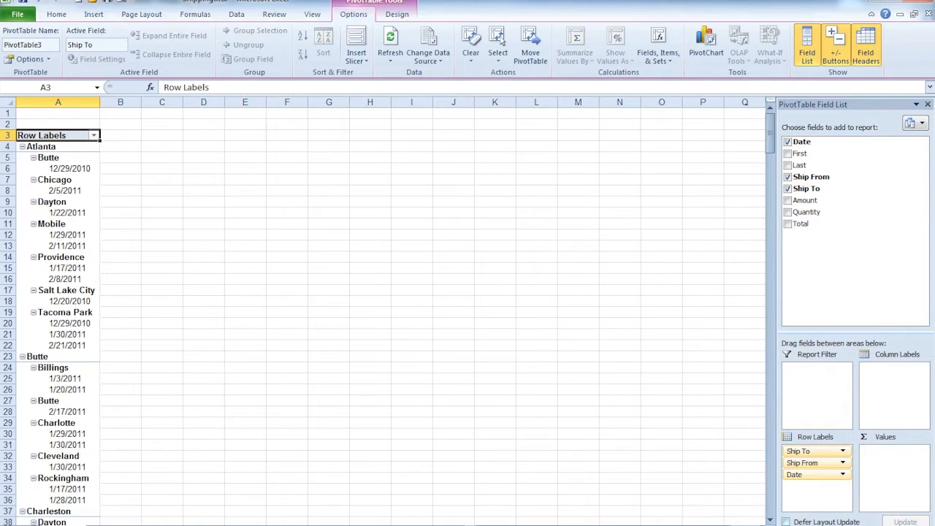
pyautogui.moveTo(804, 475); pyautogui.dragTo(892, 383)
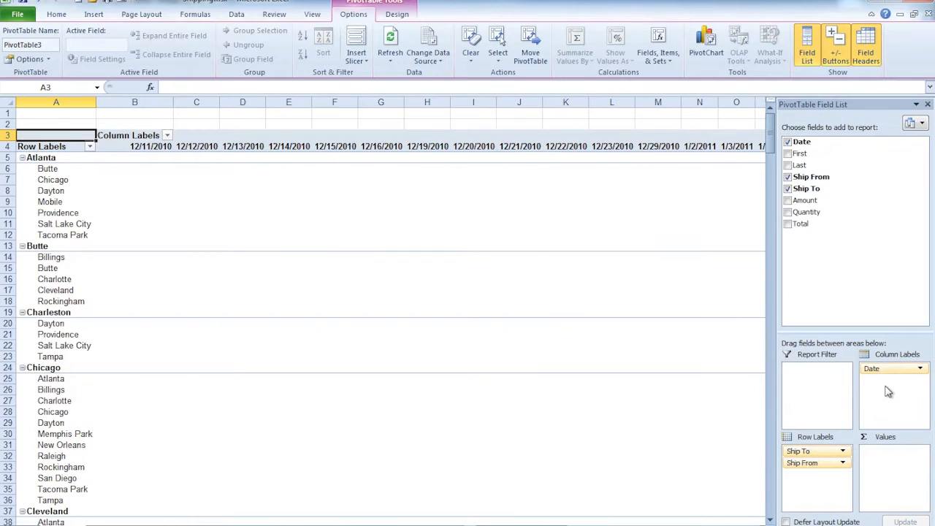
pyautogui.click(788, 223)
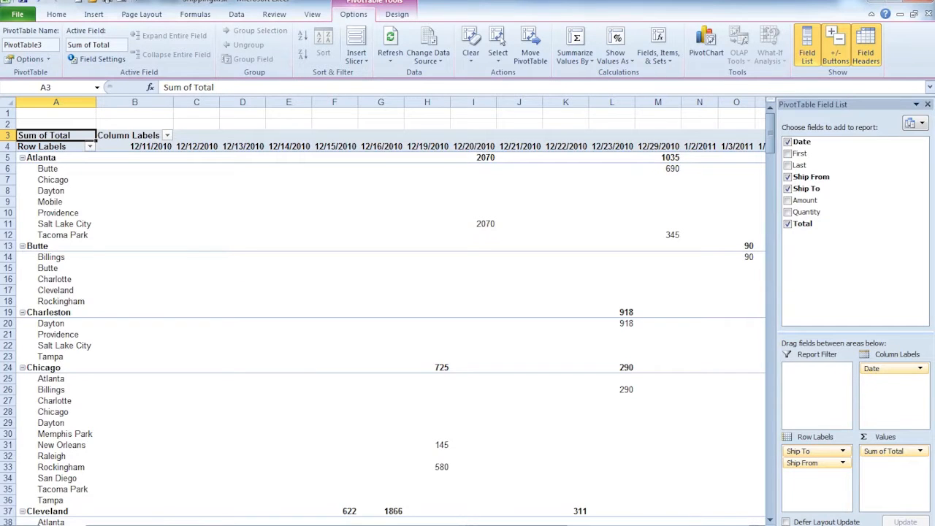
pyautogui.hscroll(10, 390, 314)
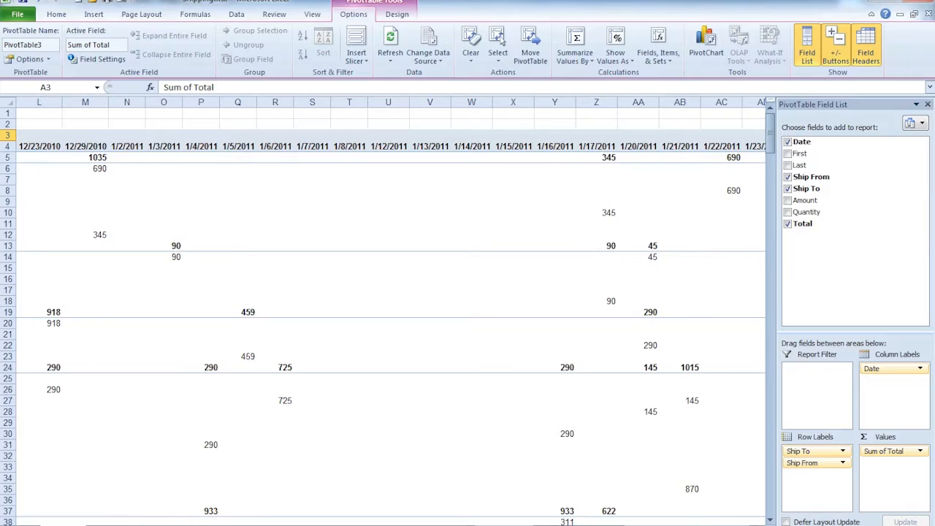
pyautogui.hscroll(-10, 390, 314)
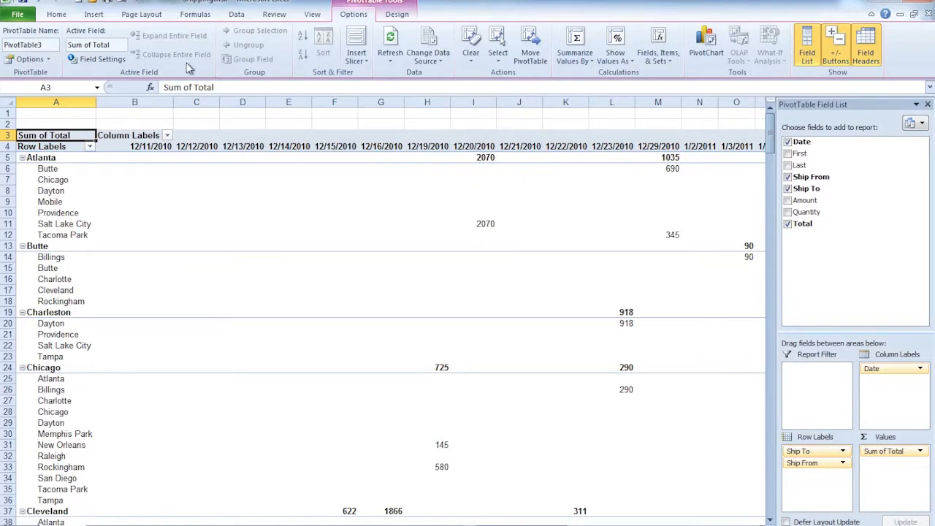
# Group the column dates from 12/11/2010 to 12/29/2010 into a collapsed group named December.
pyautogui.moveTo(143, 149); pyautogui.dragTo(649, 139)
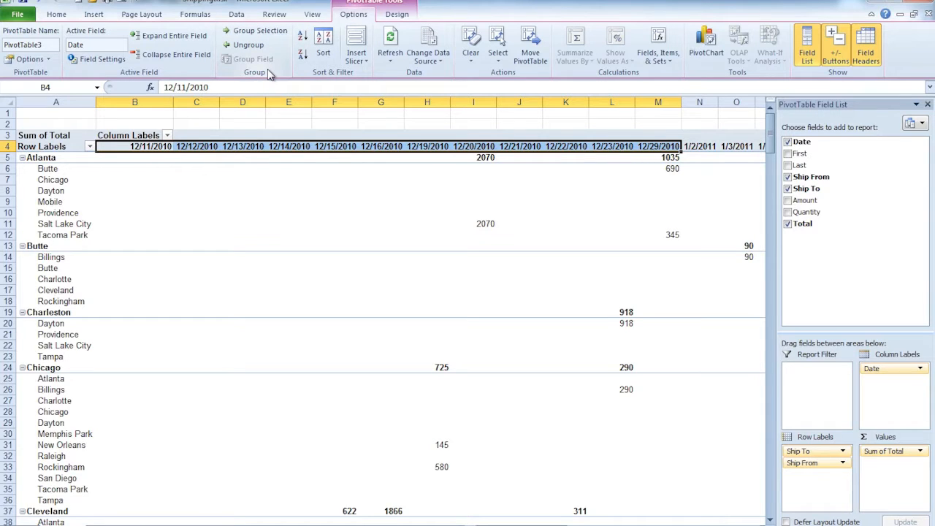
pyautogui.click(258, 31)
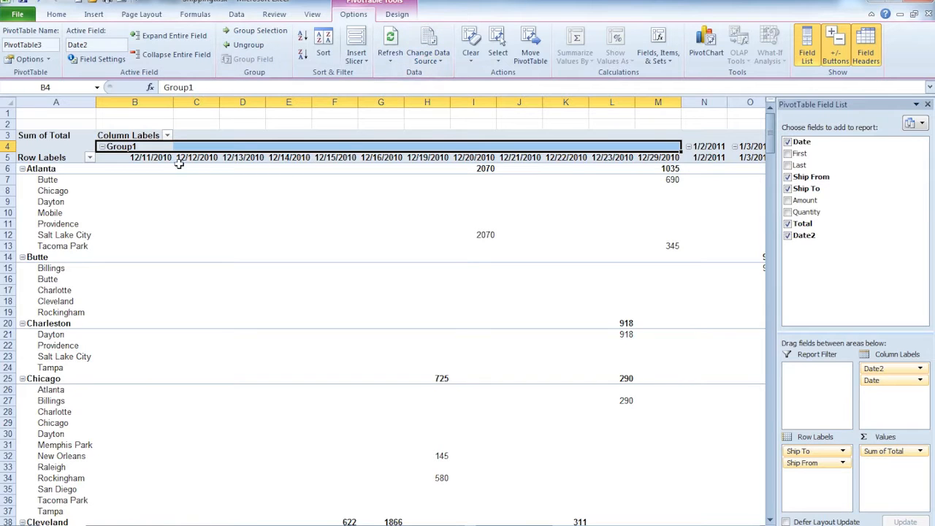
pyautogui.click(108, 147)
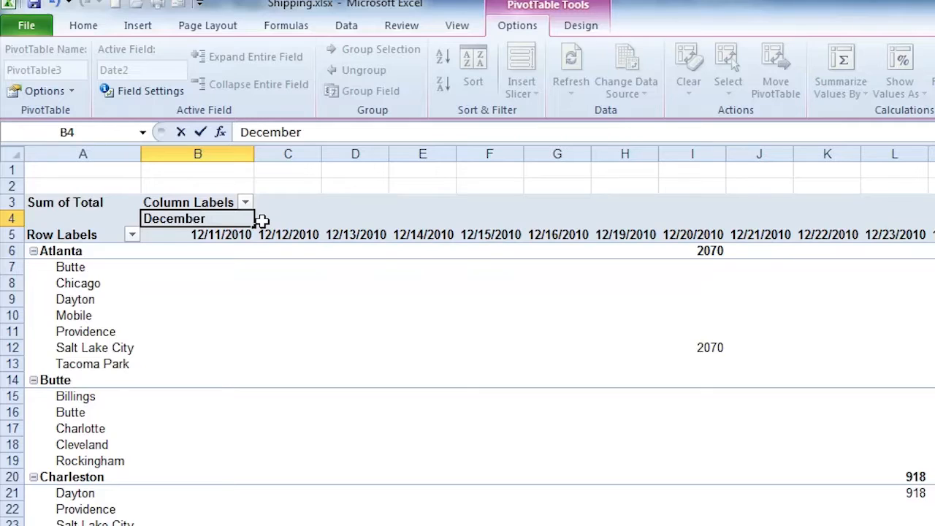
pyautogui.press('Return')
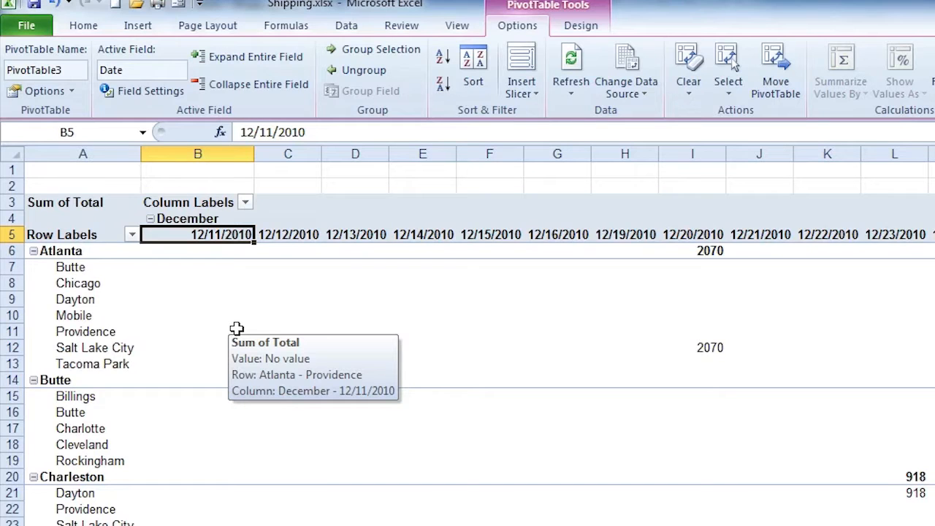
pyautogui.click(151, 219)
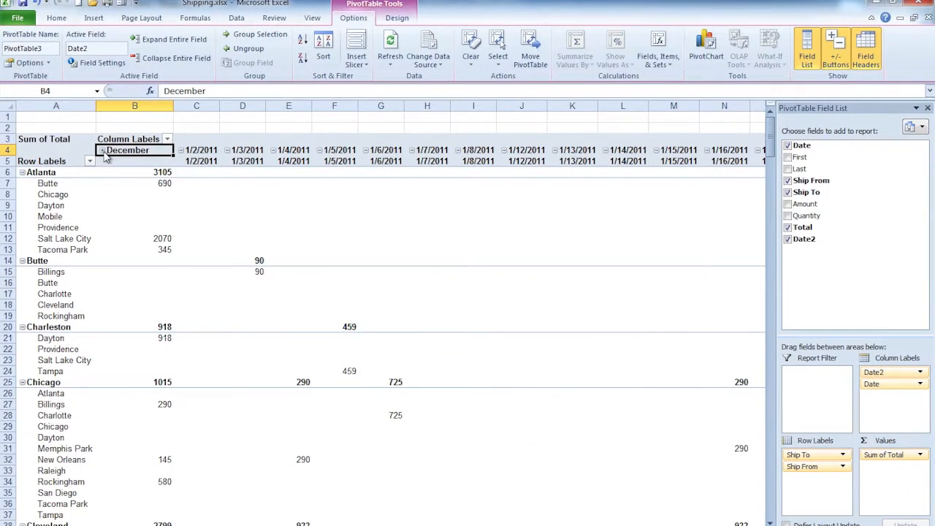
# Group the column dates from 1/2/2011 to 1/30/2011.
pyautogui.click(193, 162)
pyautogui.moveTo(212, 160); pyautogui.dragTo(736, 159)
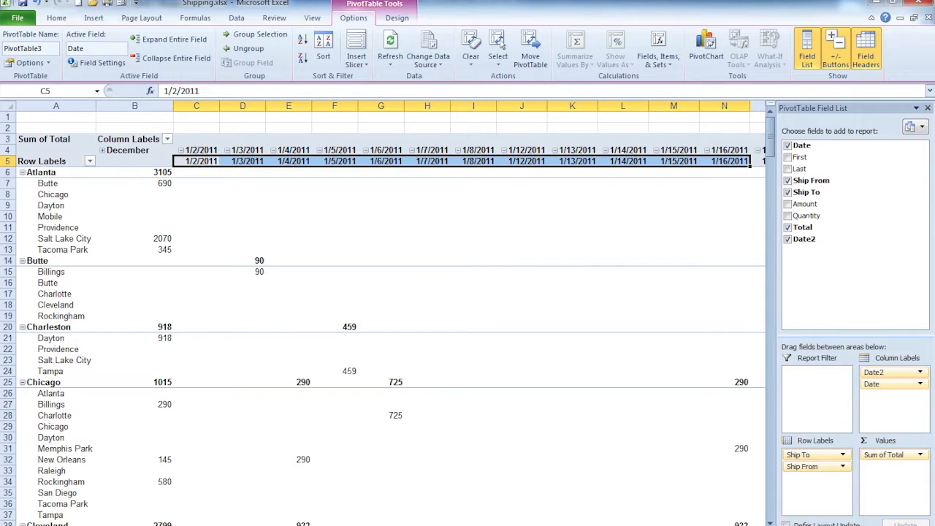
pyautogui.hscroll(5, 387, 314)
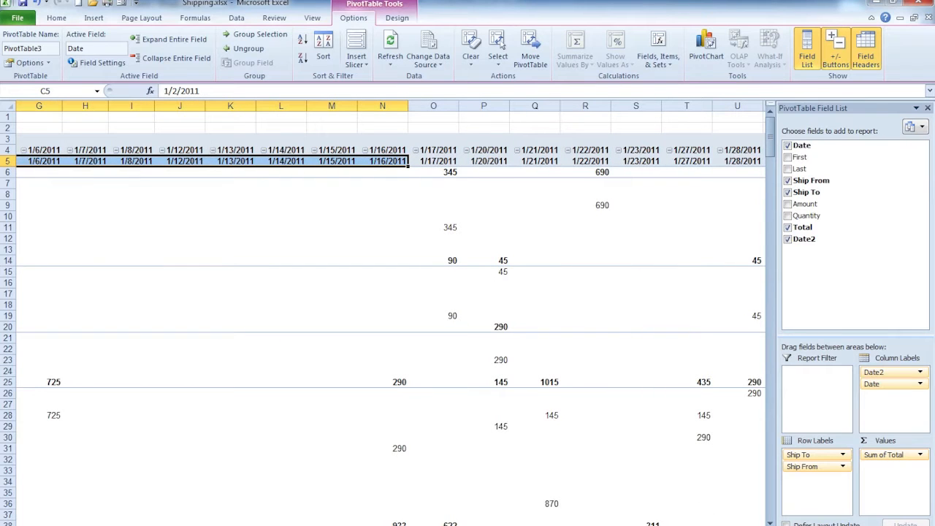
pyautogui.hscroll(5, 747, 516)
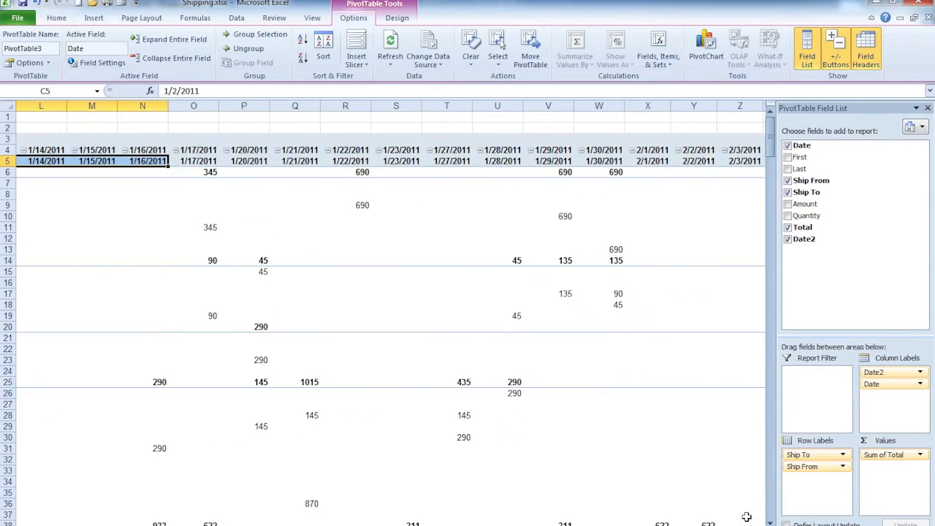
pyautogui.keyDown('shift'); pyautogui.click(597, 161); pyautogui.keyUp('shift')
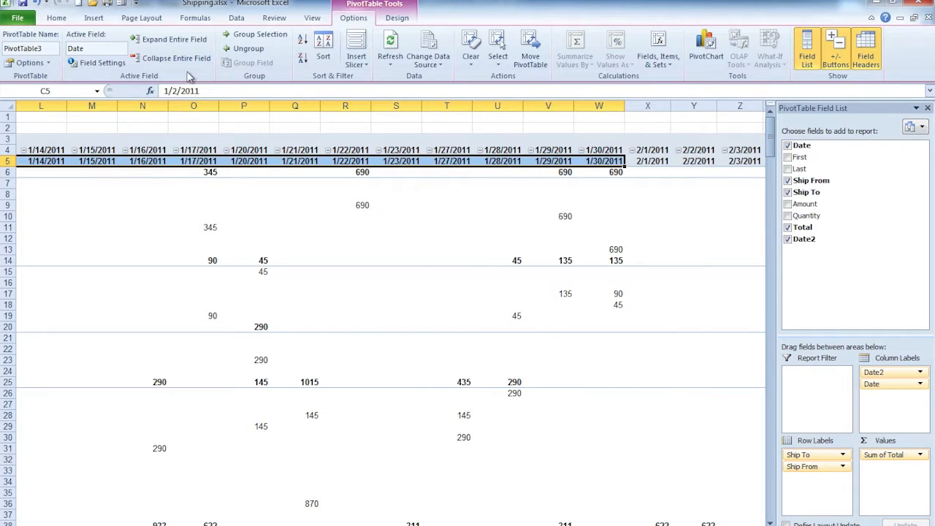
pyautogui.click(234, 38)
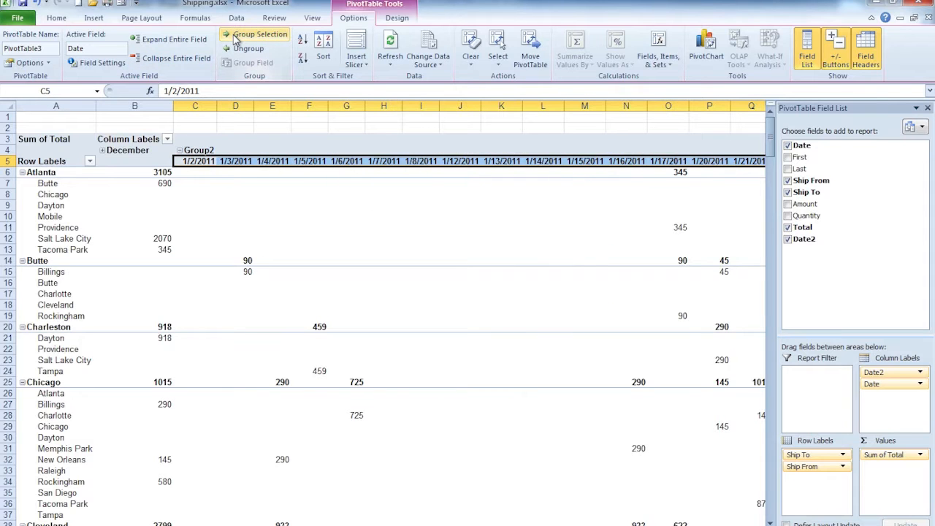
# Rename the new group of January dates to January and collapse it.
pyautogui.click(204, 150)
pyautogui.write('January')
pyautogui.press('Return')
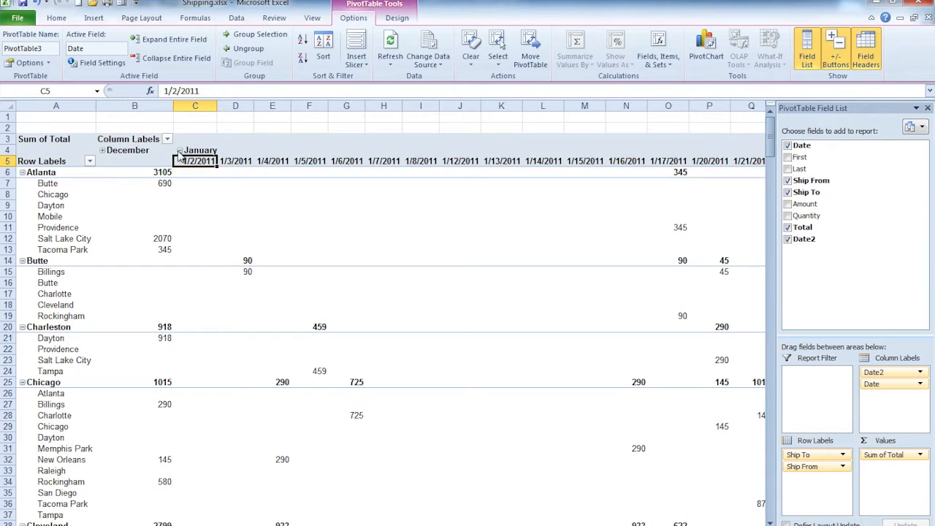
pyautogui.click(179, 151)
# Group the column dates from 2/1/2011 to 2/21/2011.
pyautogui.moveTo(246, 161); pyautogui.dragTo(752, 164)
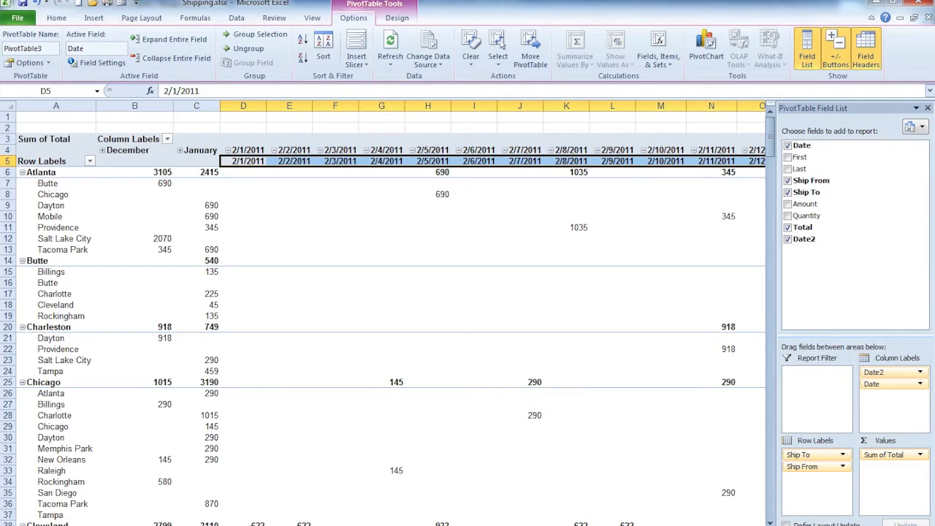
pyautogui.hscroll(10, 390, 314)
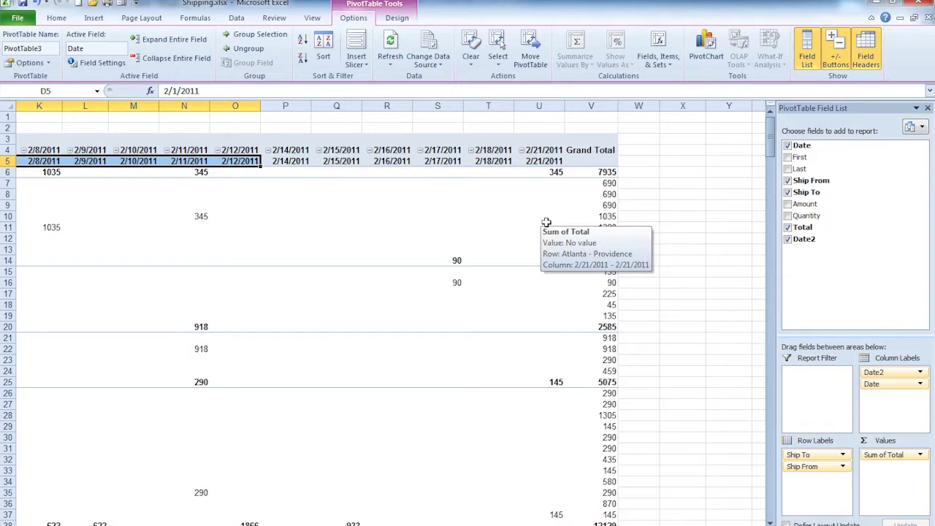
pyautogui.keyDown('shift'); pyautogui.click(540, 165); pyautogui.keyUp('shift')
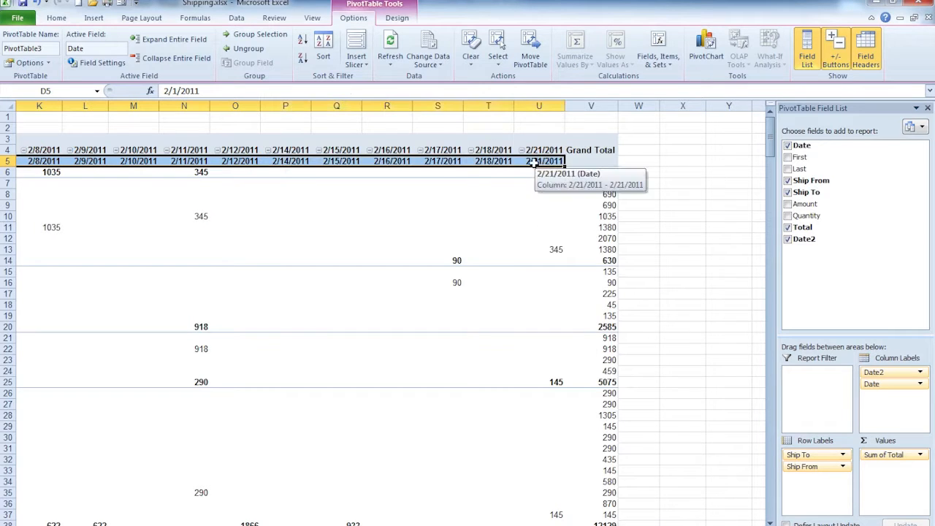
pyautogui.click(248, 35)
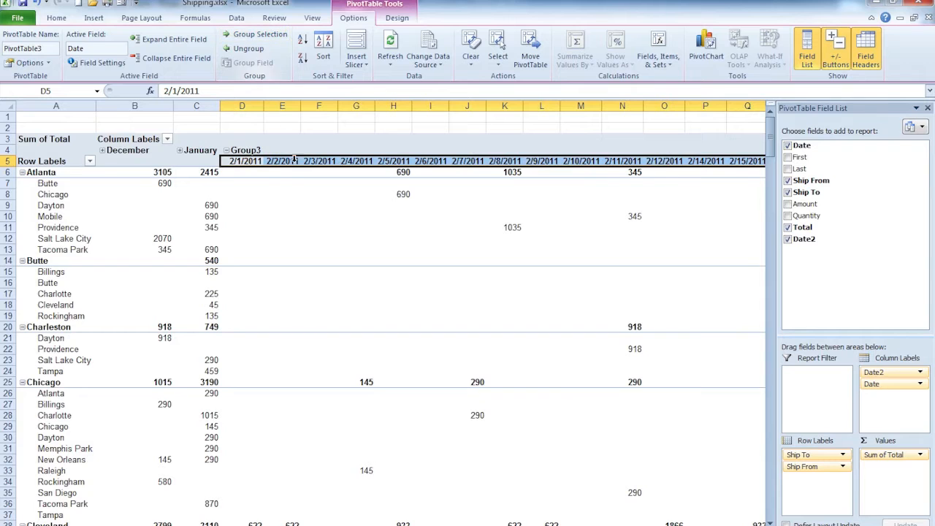
# Rename the new group of February dates to February and collapse it.
pyautogui.click(243, 149)
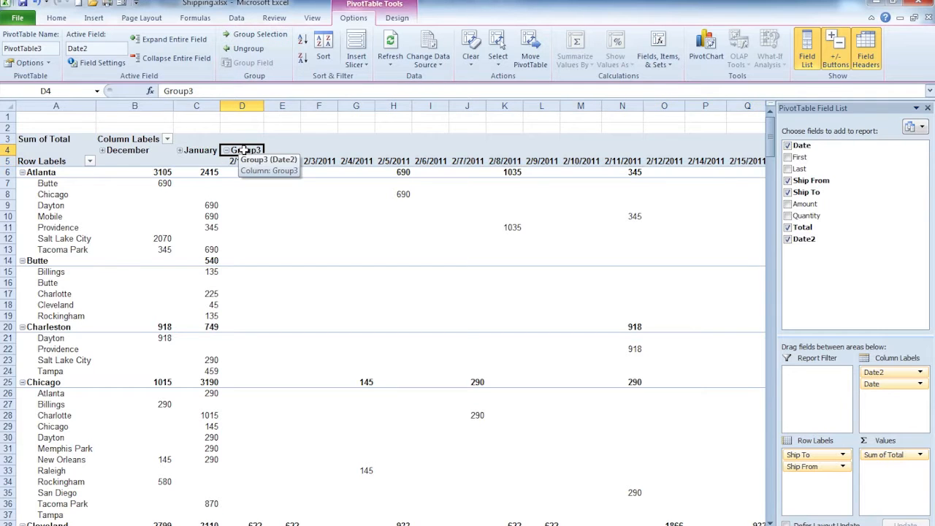
pyautogui.write('February')
pyautogui.press('Return')
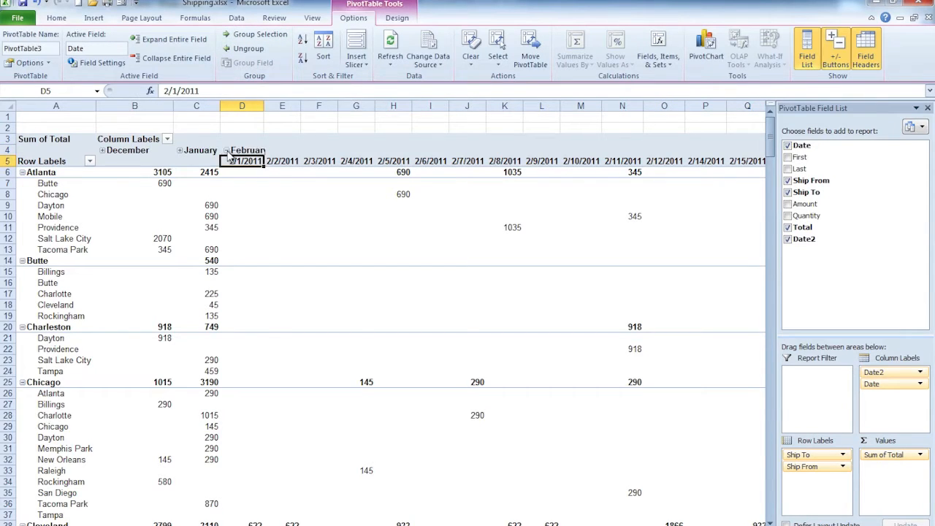
pyautogui.click(226, 151)
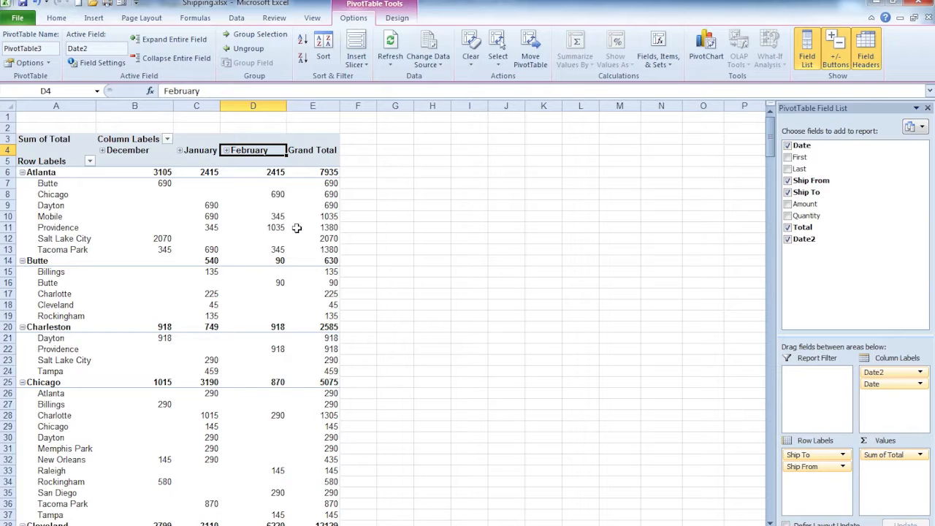
# Open the value field settings for Sum of Total, try the Average calculation and return it to Sum.
pyautogui.moveTo(285, 249)
pyautogui.click(920, 455)
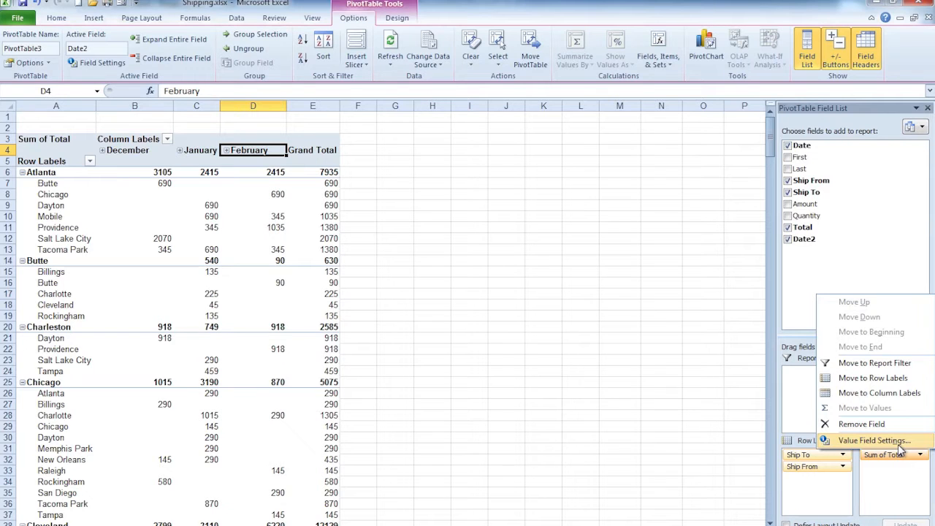
pyautogui.click(900, 443)
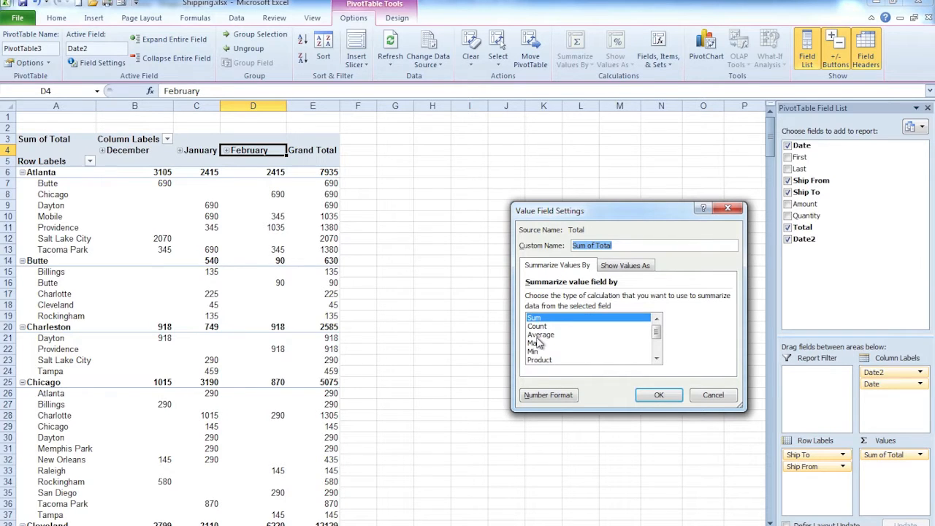
pyautogui.click(536, 336)
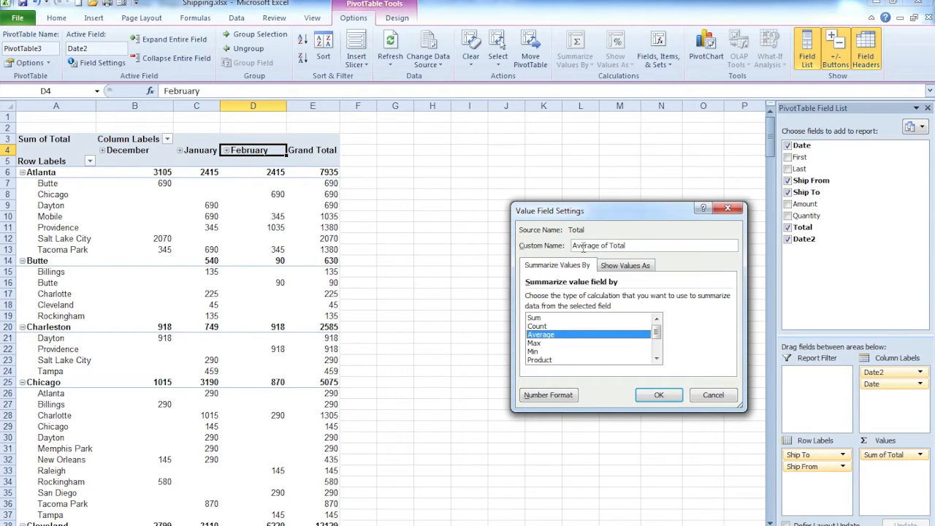
pyautogui.click(541, 319)
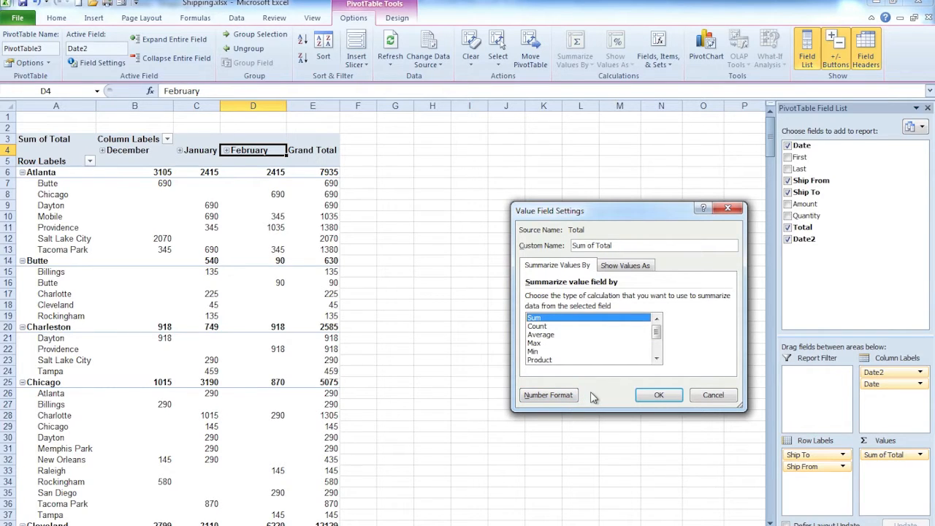
# Format the Sum of Total values as Currency with the $ symbol and 0 decimal places.
pyautogui.click(546, 396)
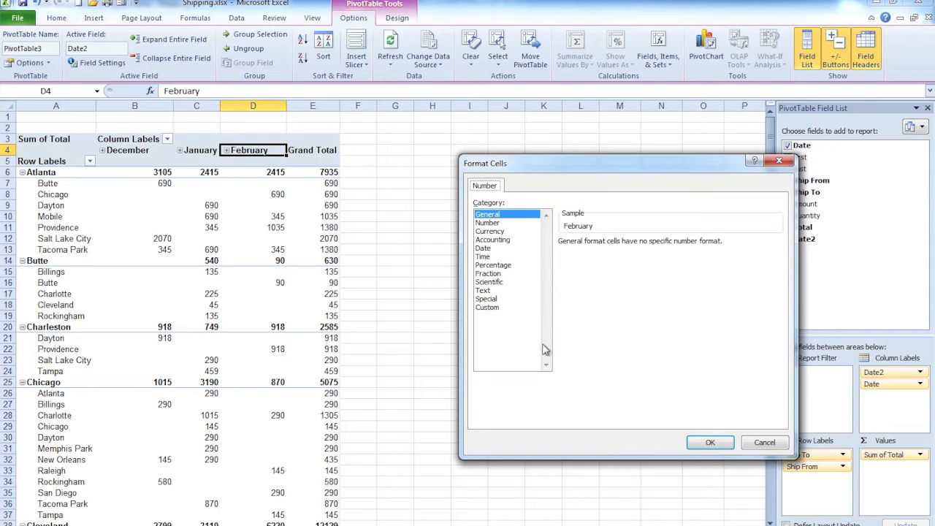
pyautogui.click(495, 232)
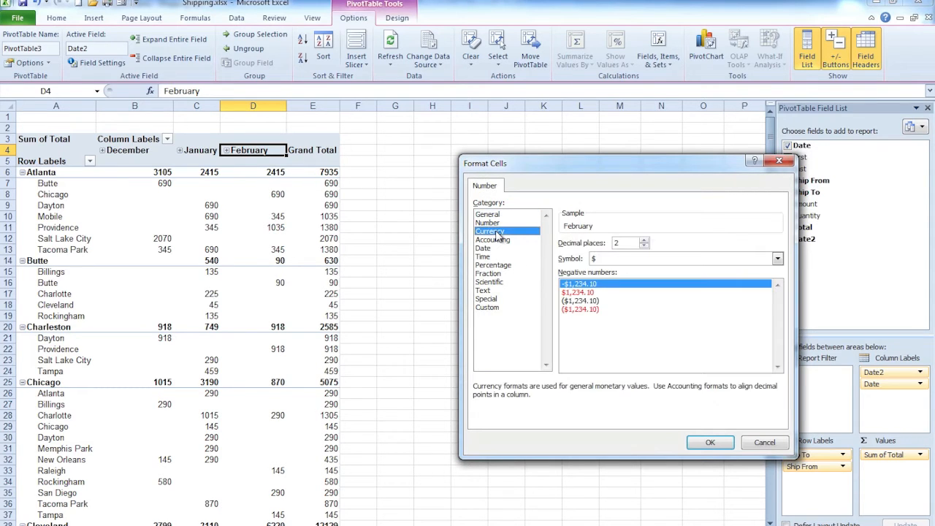
pyautogui.click(644, 246)
pyautogui.click(644, 246)
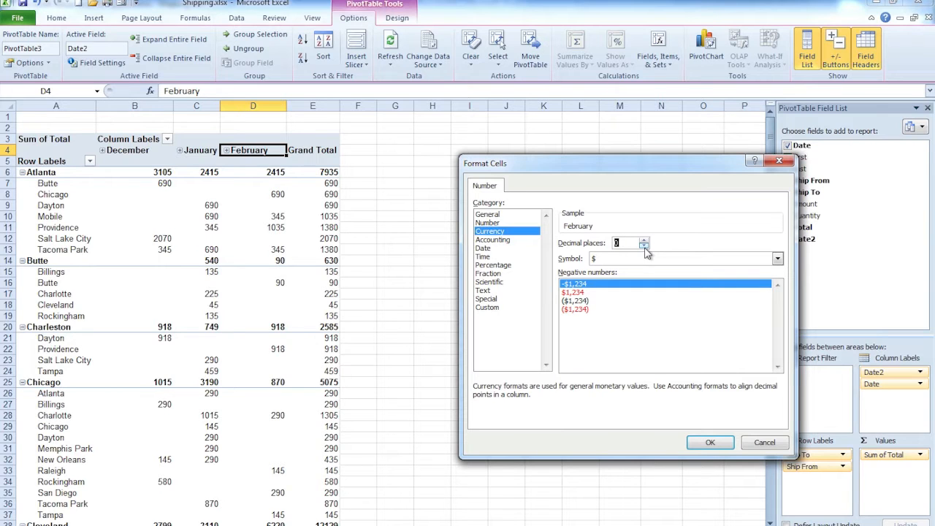
pyautogui.click(706, 444)
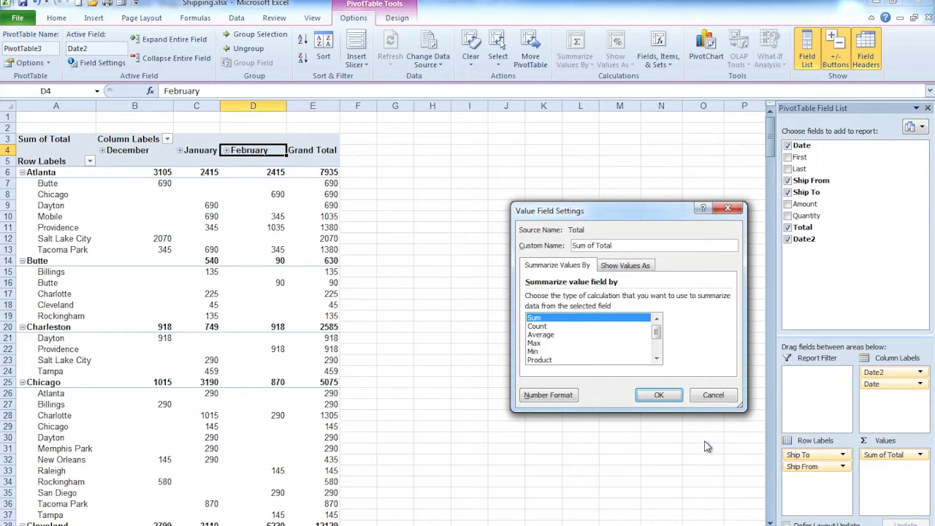
pyautogui.click(659, 395)
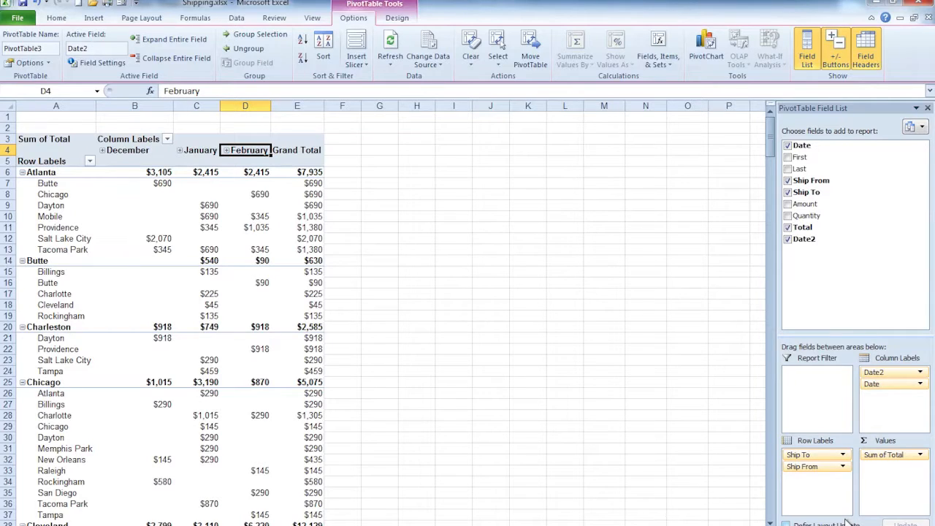
# Open the field settings for Ship To, try Custom subtotals and return them to Automatic.
pyautogui.click(844, 455)
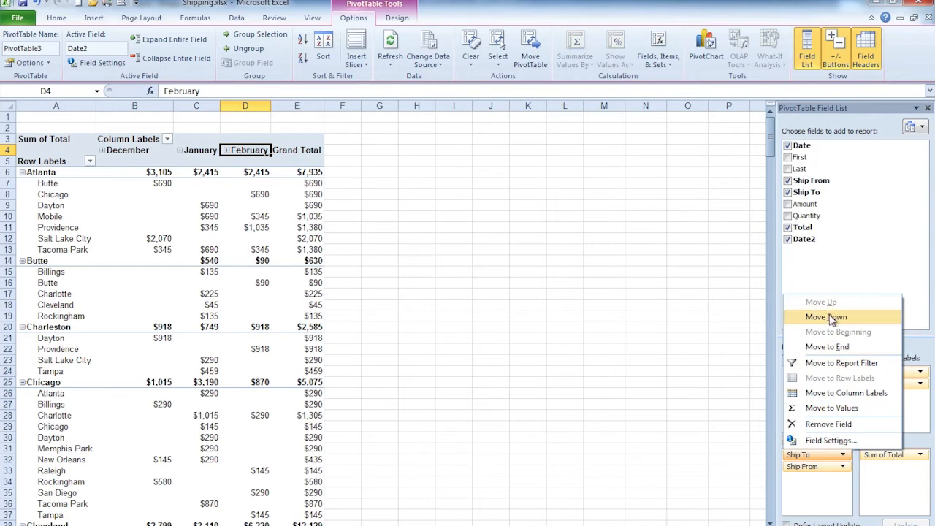
pyautogui.click(829, 440)
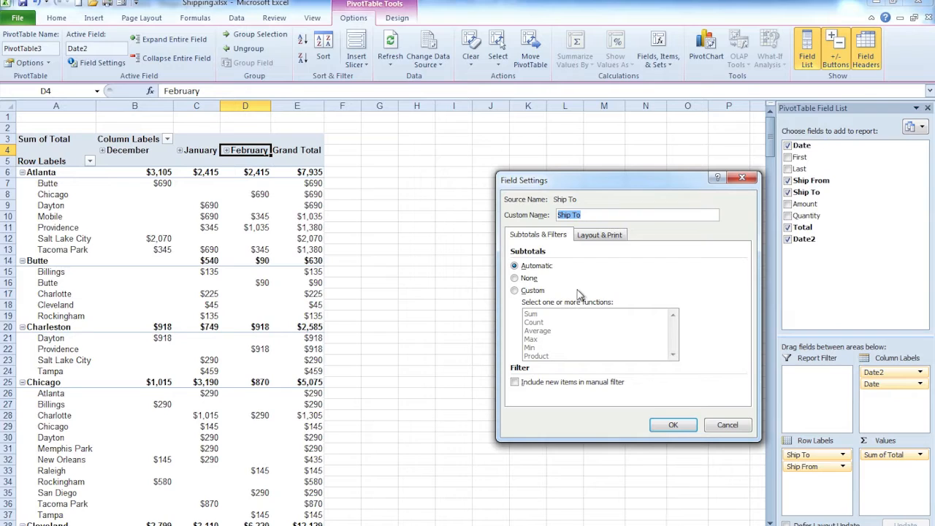
pyautogui.click(514, 291)
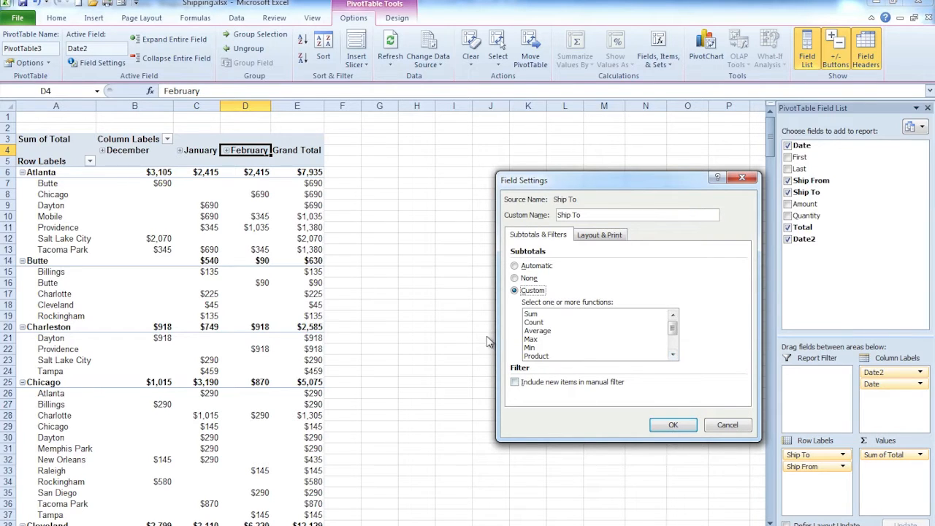
pyautogui.click(514, 267)
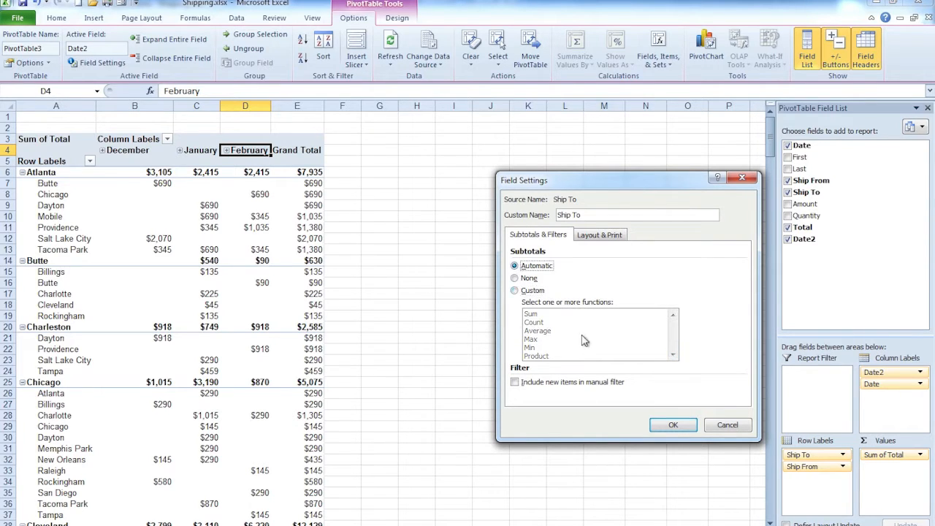
pyautogui.click(661, 424)
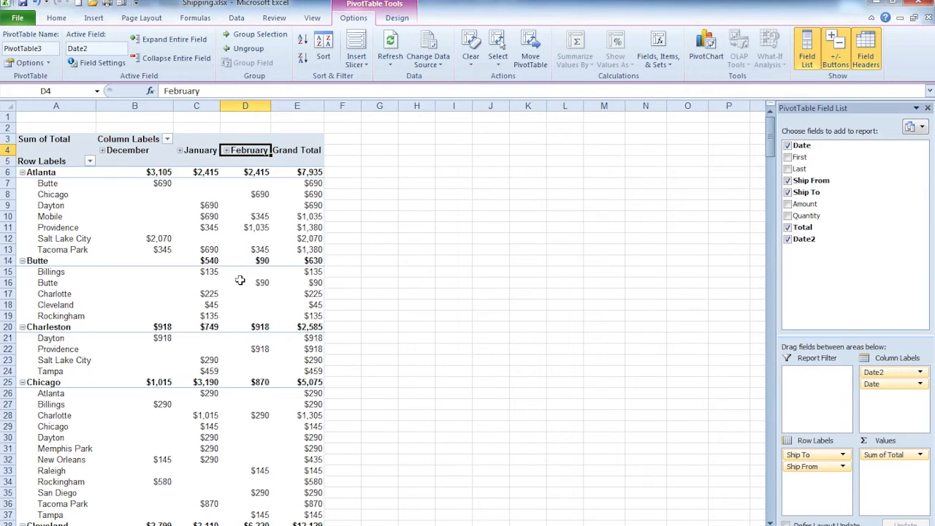
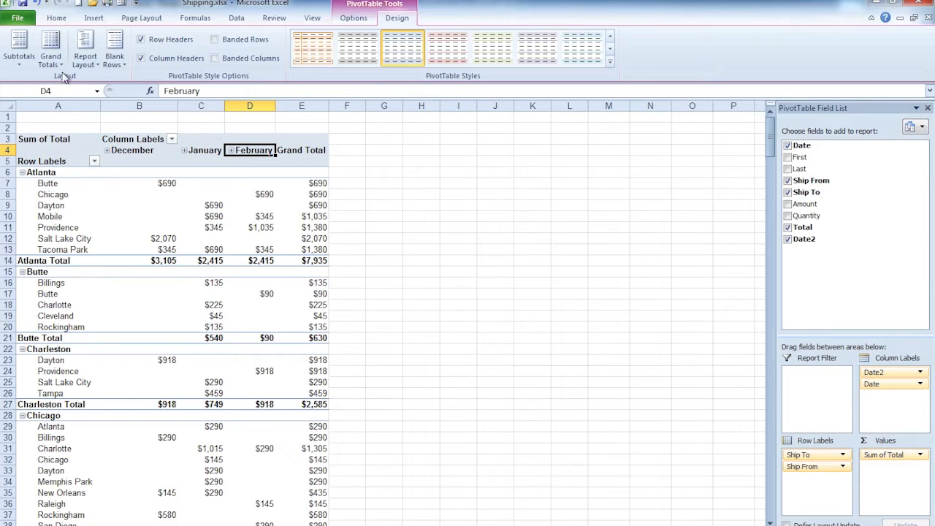
# Show all PivotTable subtotals at the top of their groups.
pyautogui.click(24, 60)
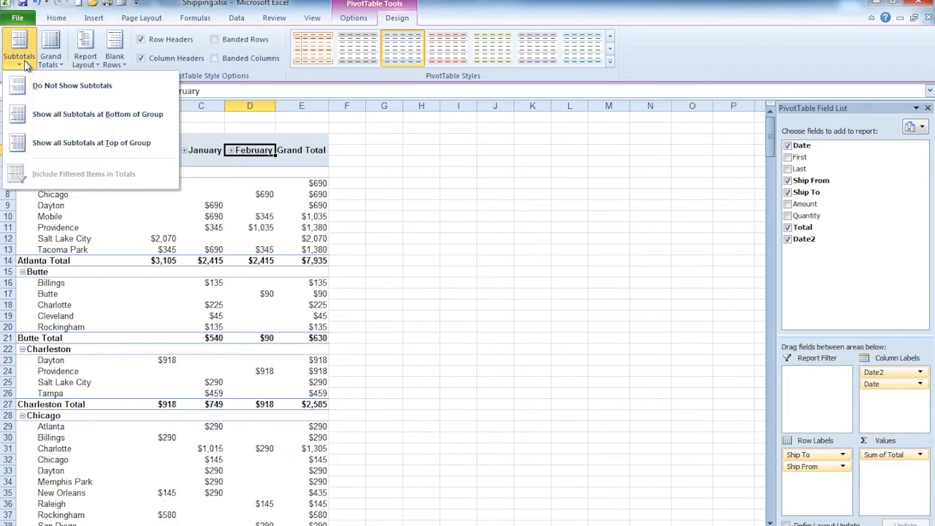
pyautogui.click(40, 146)
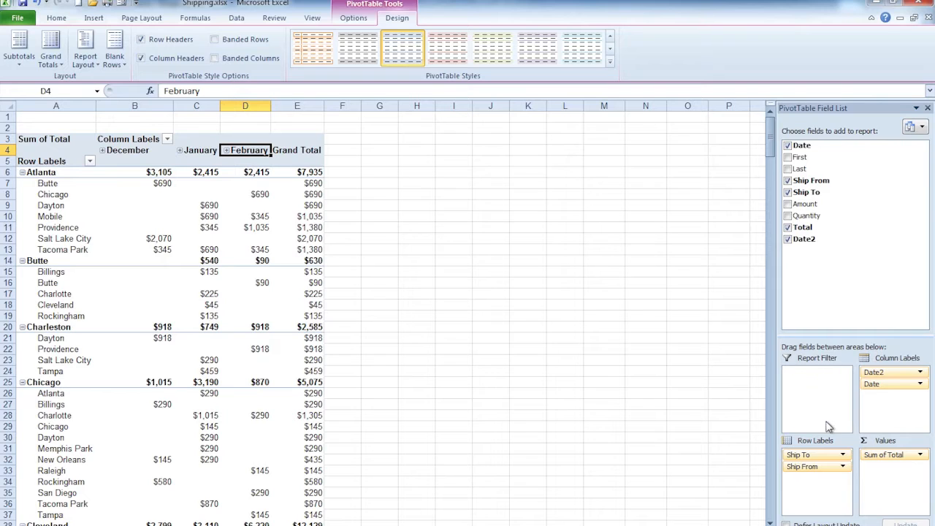
# Make Ship From a report filter and restrict it to Atlanta and Charlotte using multiple item selection.
pyautogui.moveTo(817, 467); pyautogui.dragTo(814, 405)
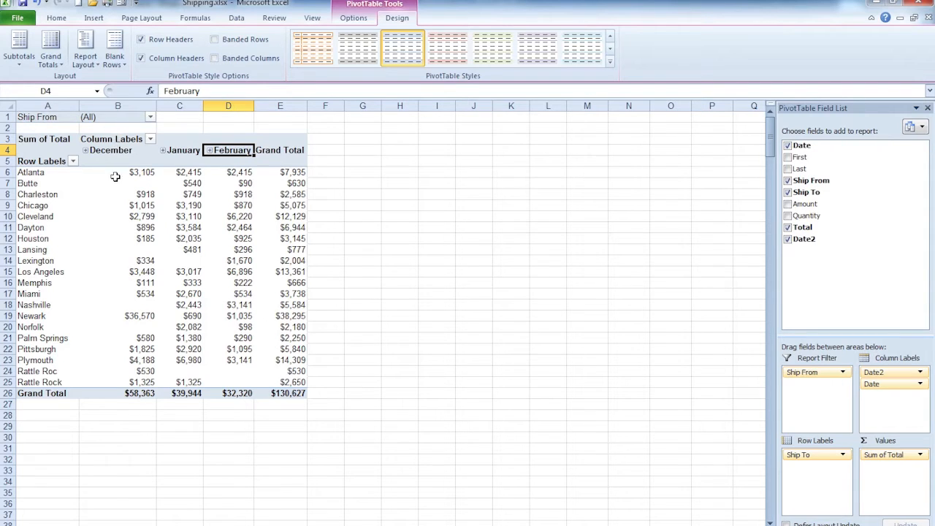
pyautogui.click(149, 118)
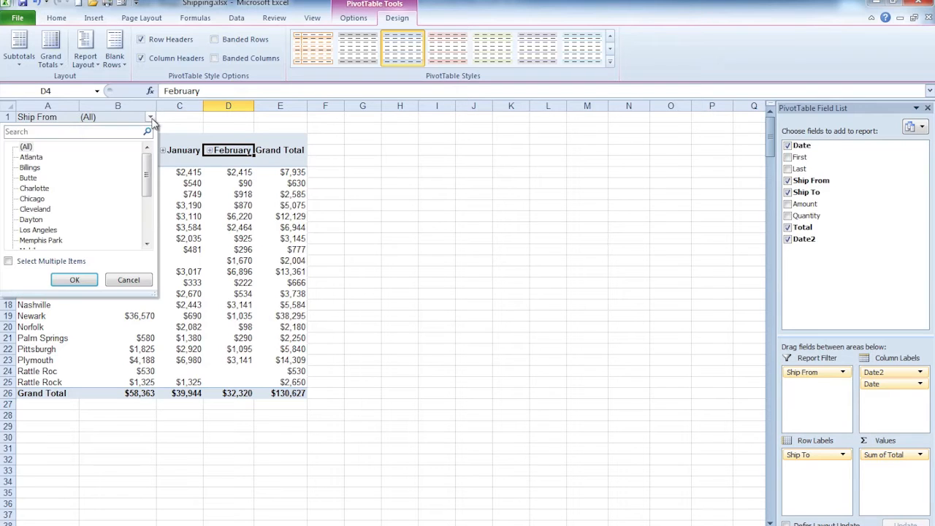
pyautogui.click(9, 262)
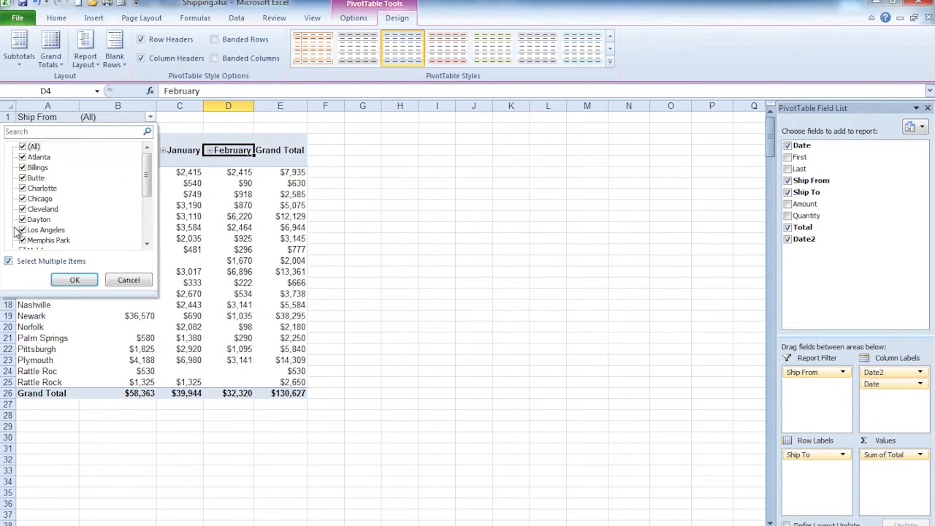
pyautogui.click(23, 148)
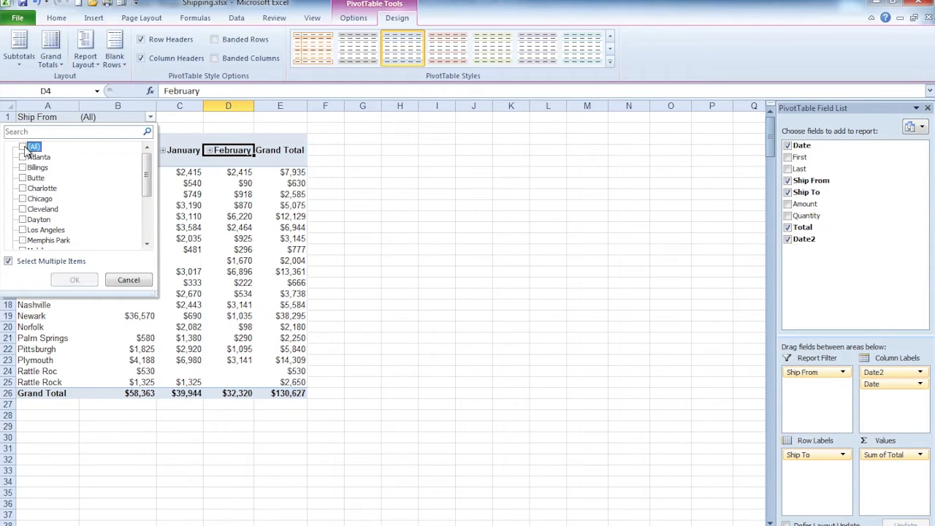
pyautogui.click(22, 188)
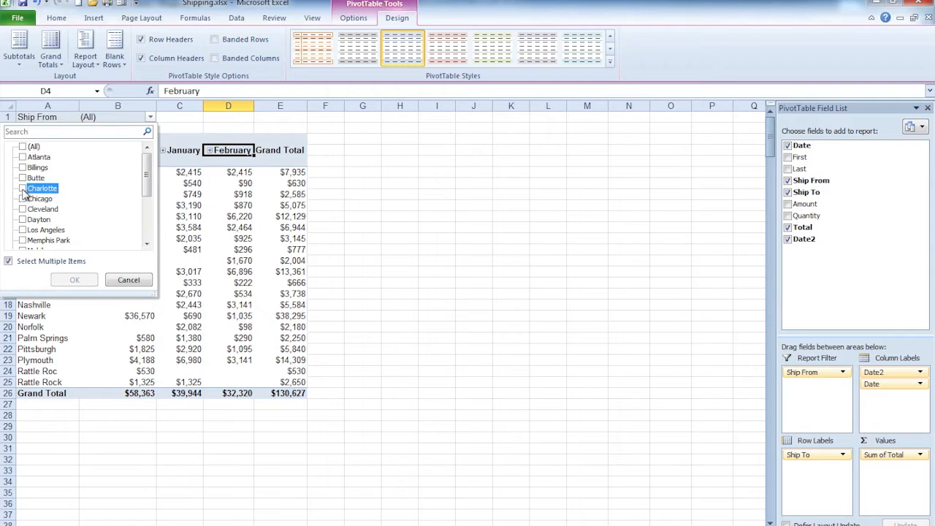
pyautogui.click(23, 157)
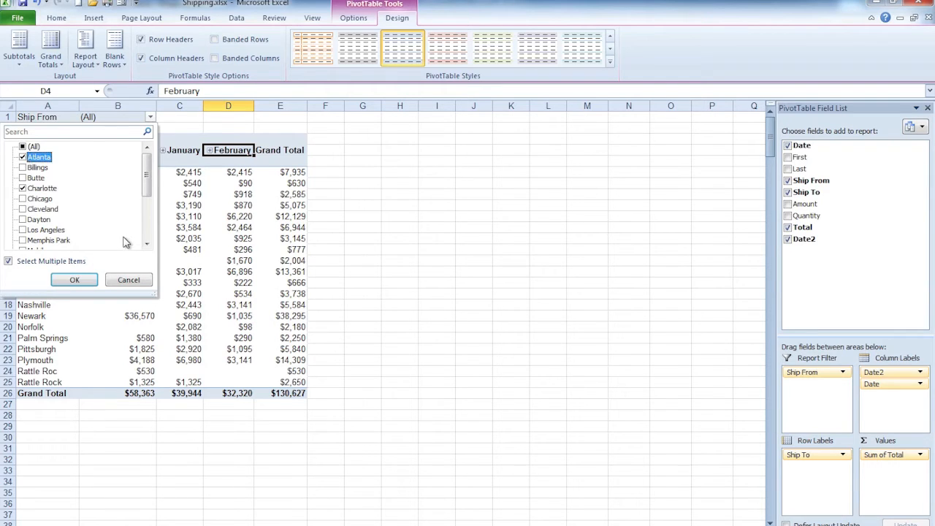
pyautogui.click(75, 281)
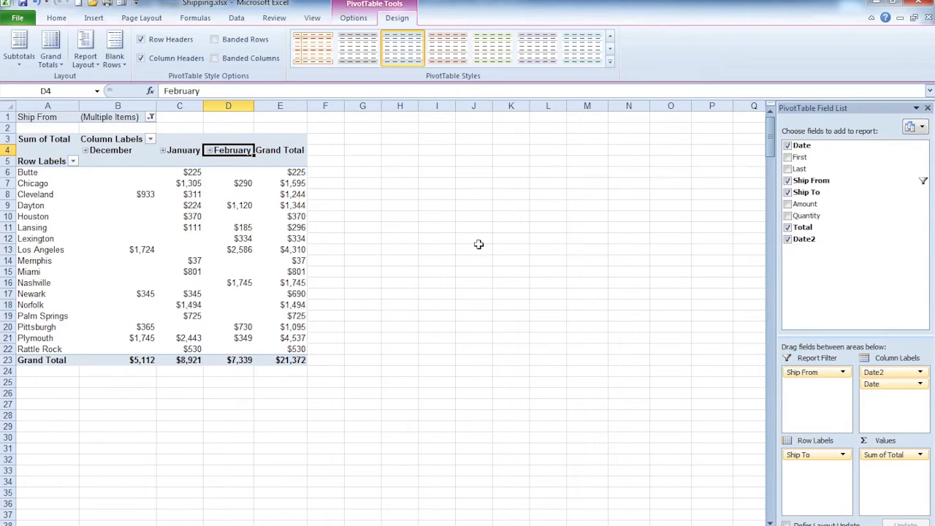
# Reset the Ship From filter to all cities and return the field to the row labels beneath Ship To.
pyautogui.click(151, 117)
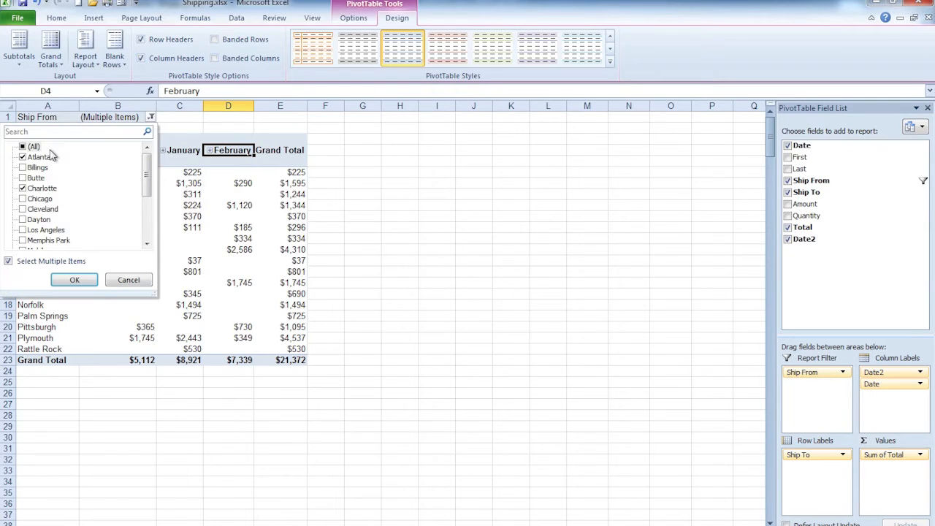
pyautogui.click(22, 147)
pyautogui.click(66, 280)
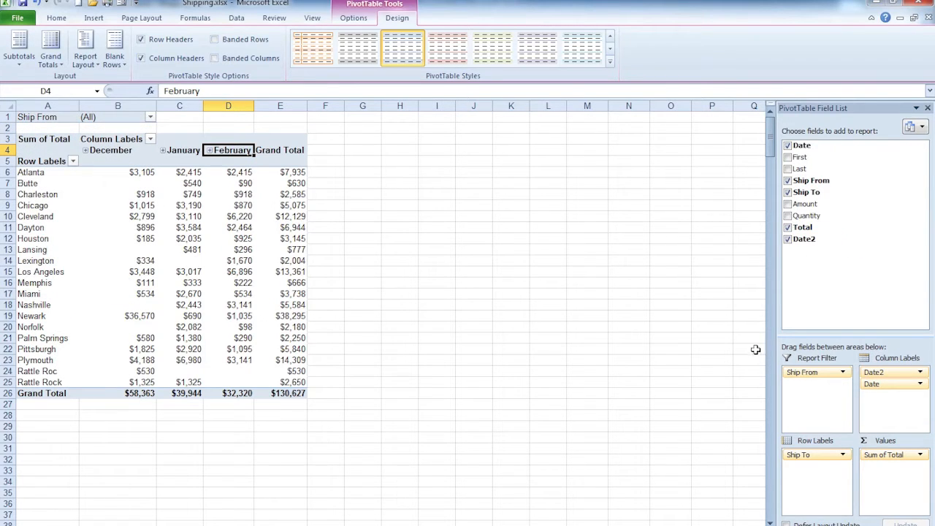
pyautogui.moveTo(812, 371); pyautogui.dragTo(816, 477)
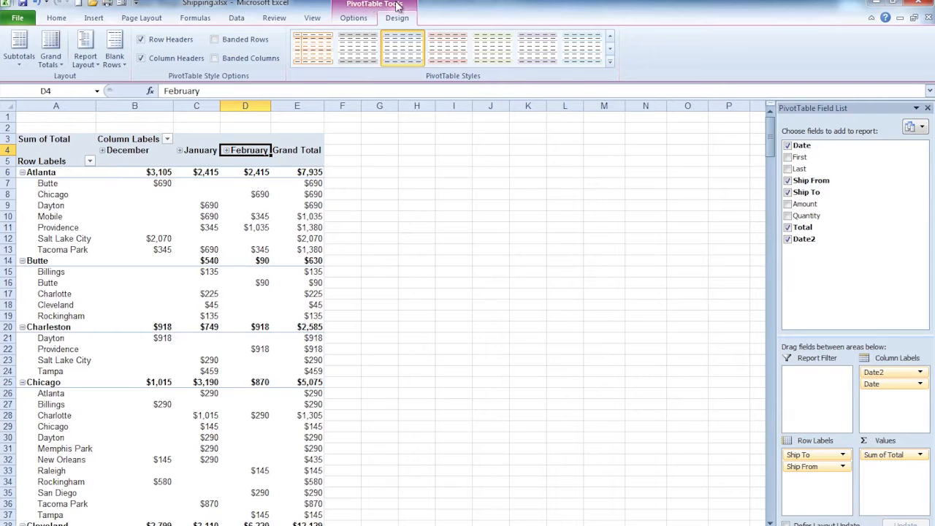
# Insert a slicer for Ship From and place it clear of the PivotTable, over columns J to M starting at row 15.
pyautogui.click(357, 20)
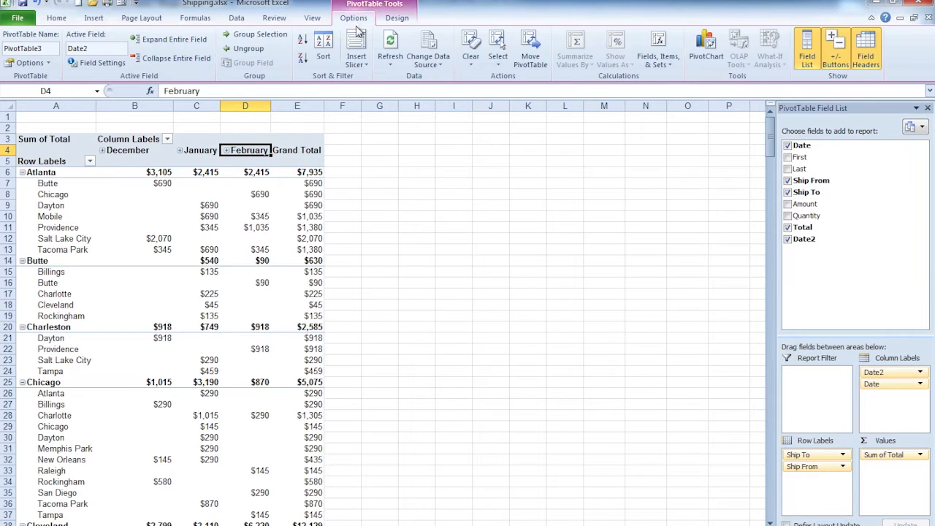
pyautogui.click(356, 66)
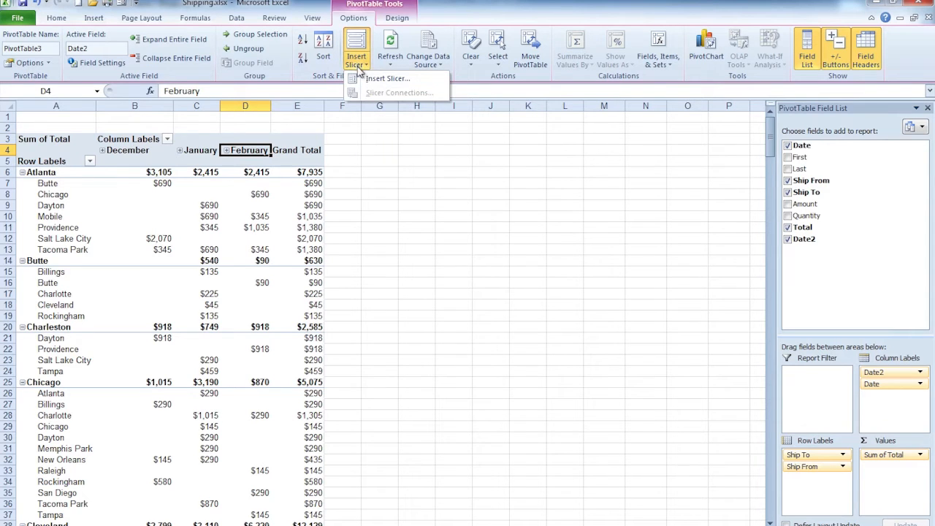
pyautogui.click(373, 78)
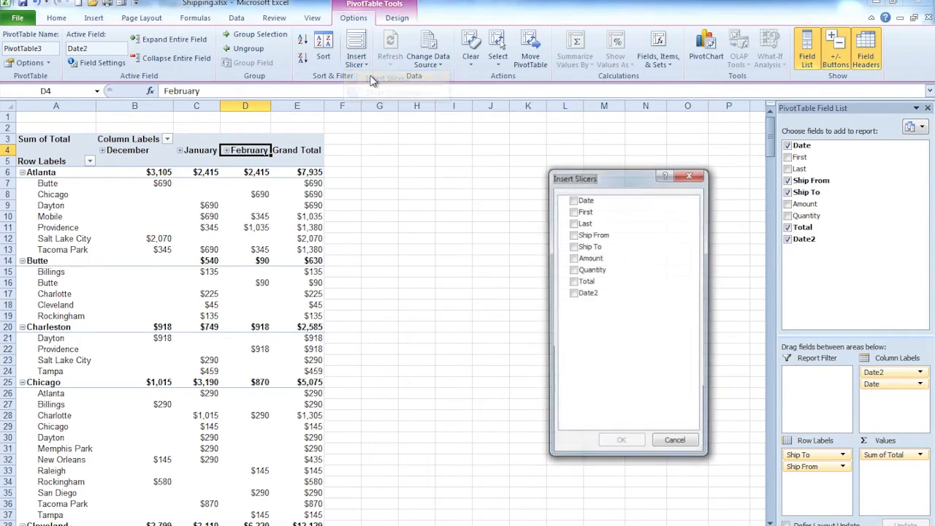
pyautogui.click(574, 236)
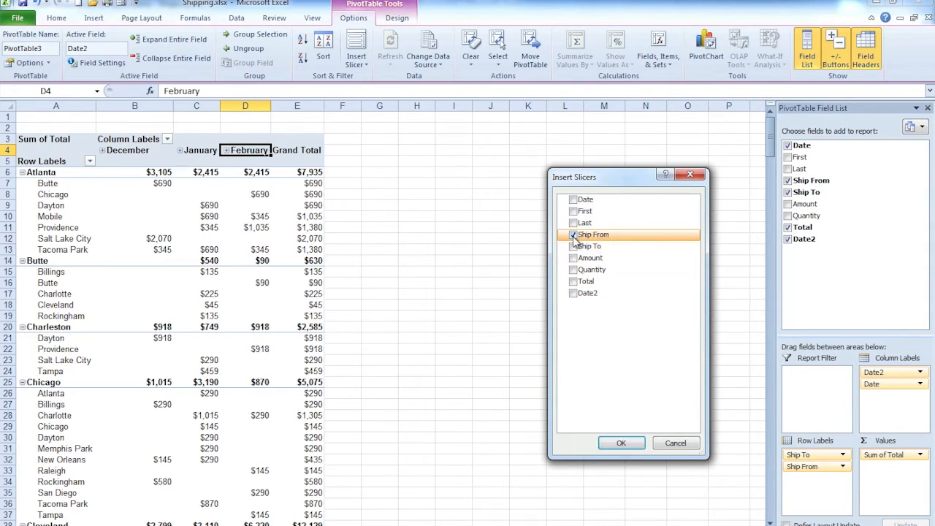
pyautogui.click(622, 443)
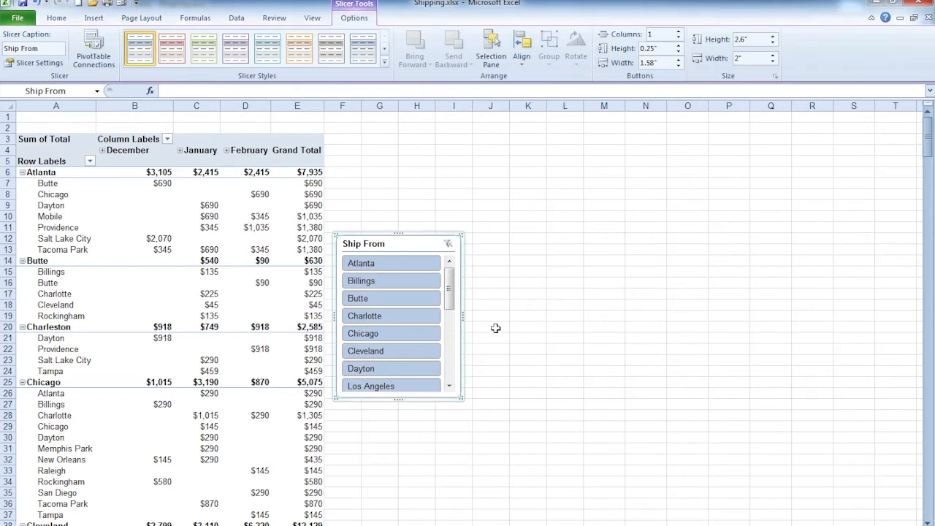
pyautogui.moveTo(388, 233); pyautogui.dragTo(528, 272)
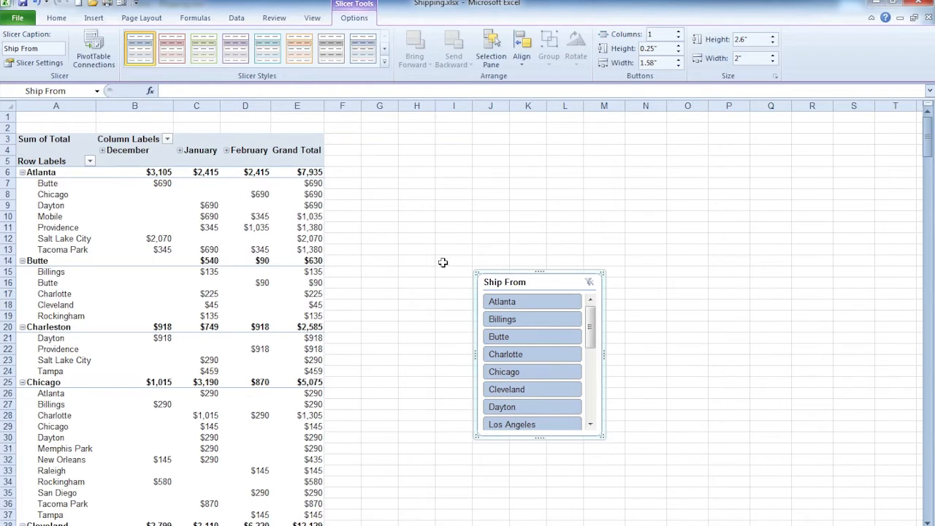
# Filter the PivotTable with the Ship From slicer by Atlanta, by Charlotte, and by both cities together.
pyautogui.click(500, 304)
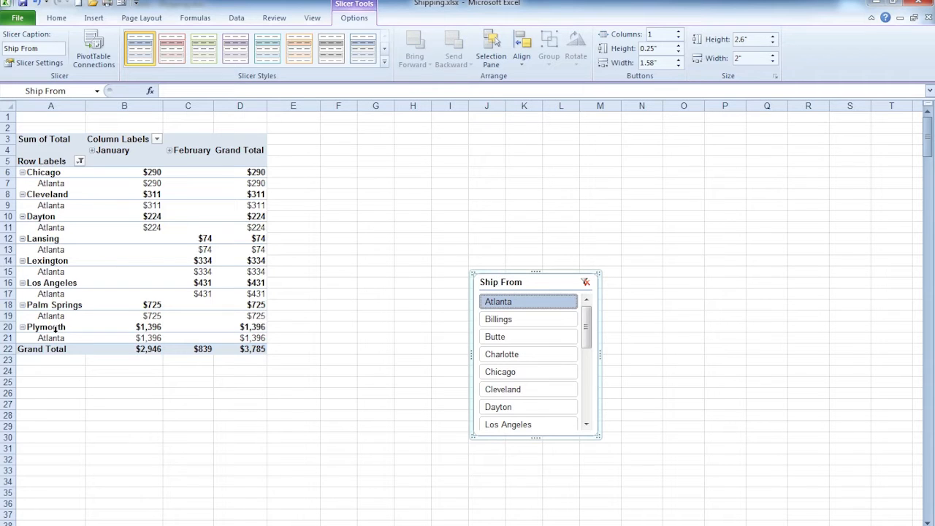
pyautogui.click(501, 355)
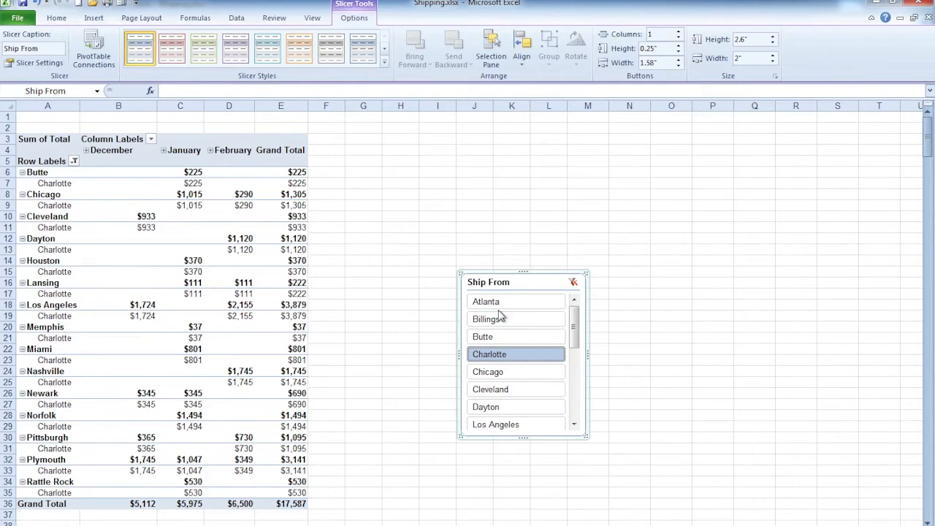
pyautogui.keyDown('ctrl'); pyautogui.click(501, 307); pyautogui.keyUp('ctrl')
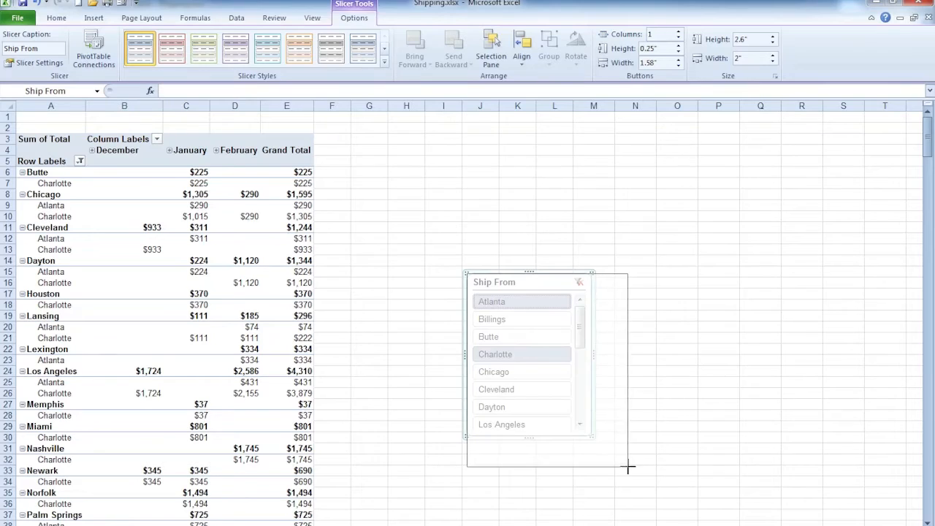
# Resize the Ship From slicer to about 3.06" high by 1.98" wide and clear its filter.
pyautogui.moveTo(626, 467); pyautogui.dragTo(591, 465)
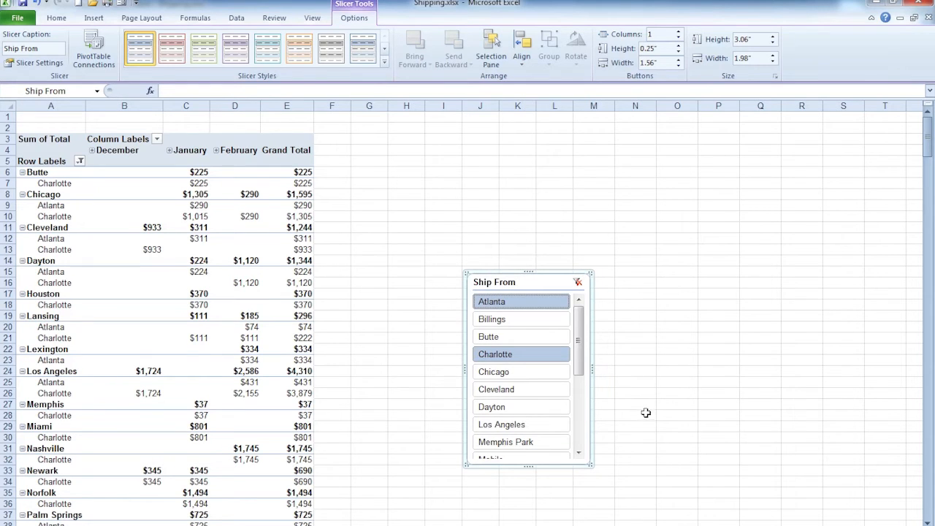
pyautogui.moveTo(578, 375); pyautogui.dragTo(578, 400)
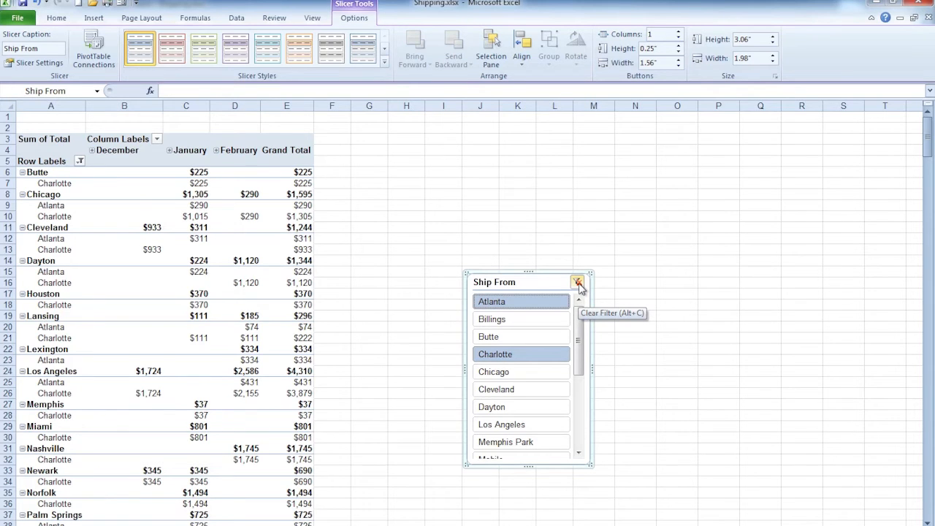
pyautogui.click(577, 282)
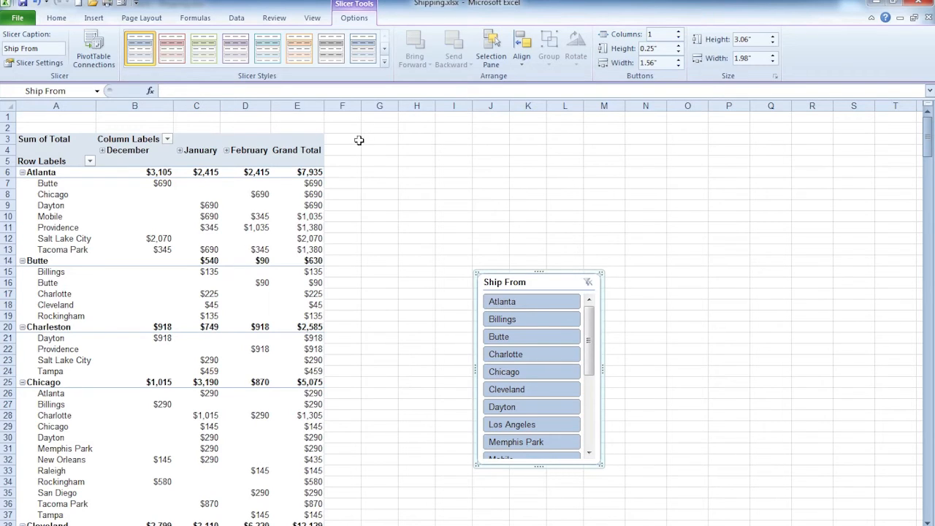
# Insert a slicer for Ship To and place it beside the Ship From slicer, with its top edge at row 15.
pyautogui.click(233, 258)
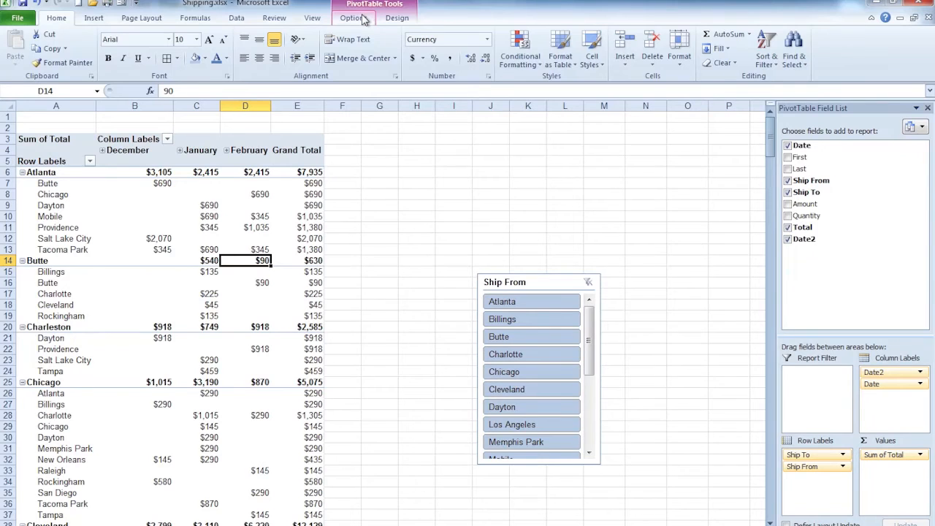
pyautogui.click(352, 18)
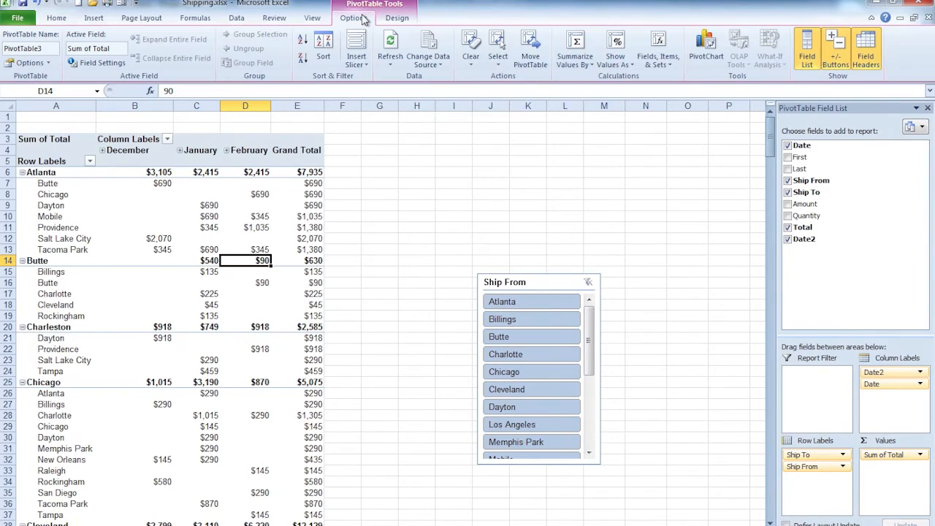
pyautogui.click(358, 63)
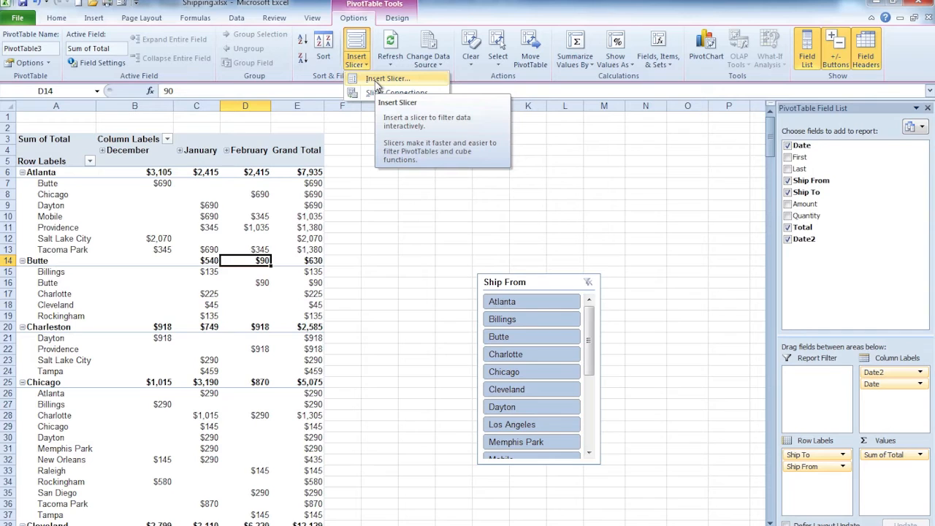
pyautogui.click(386, 78)
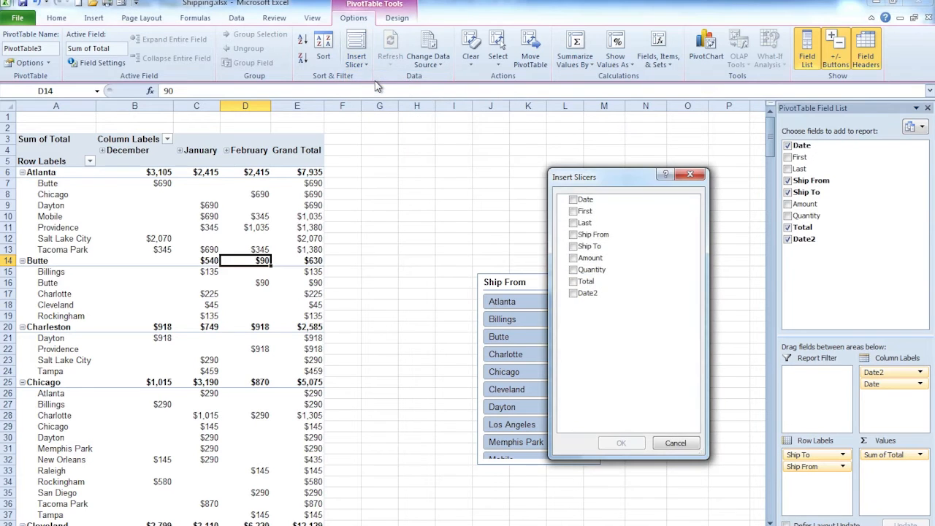
pyautogui.click(576, 248)
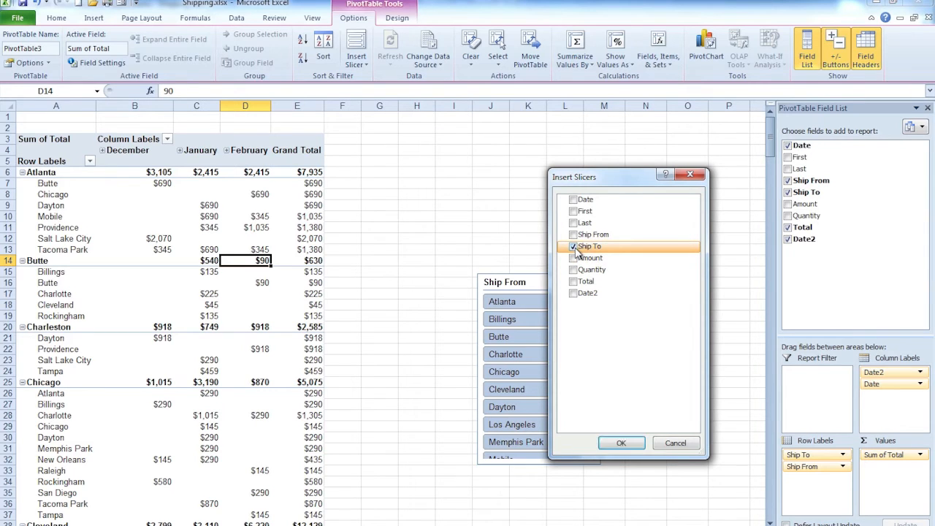
pyautogui.click(632, 446)
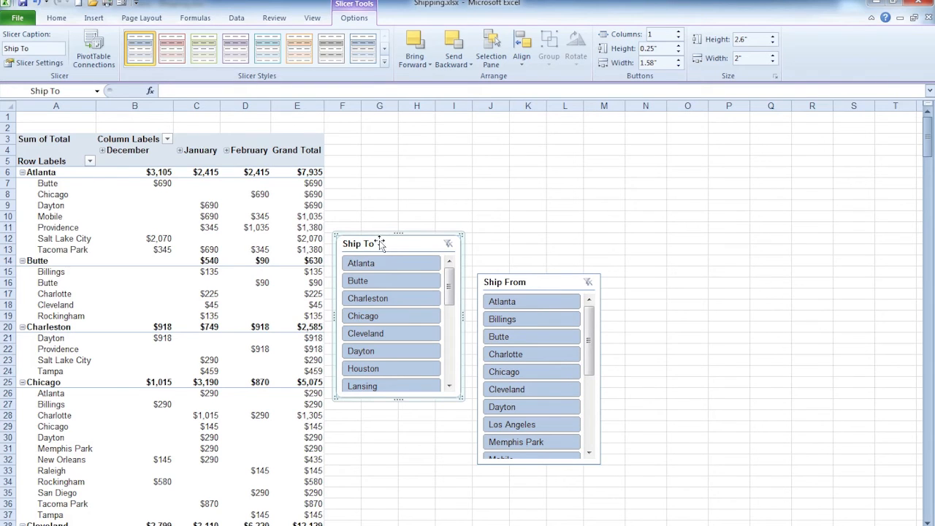
pyautogui.moveTo(380, 244); pyautogui.dragTo(386, 284)
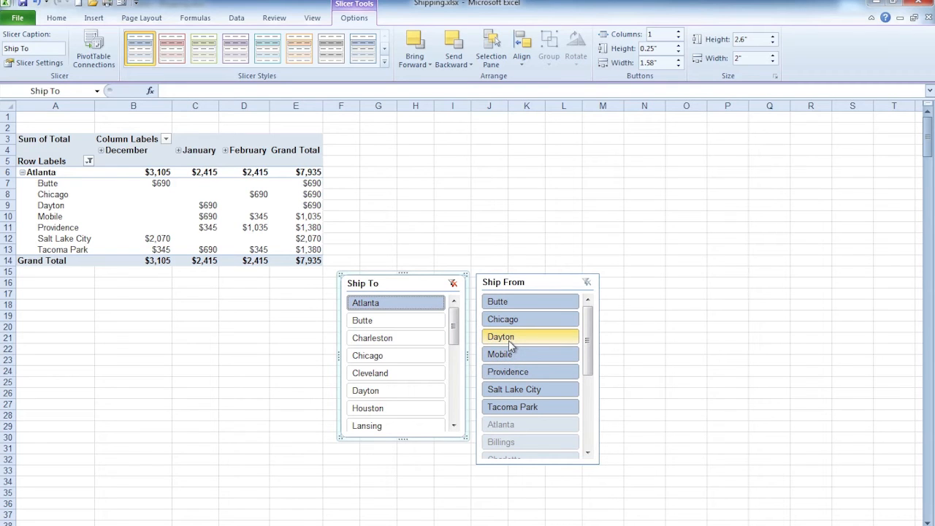
# Filter the PivotTable with the slicers to Ship To Atlanta and Ship From Dayton, and clear both filters.
pyautogui.click(508, 340)
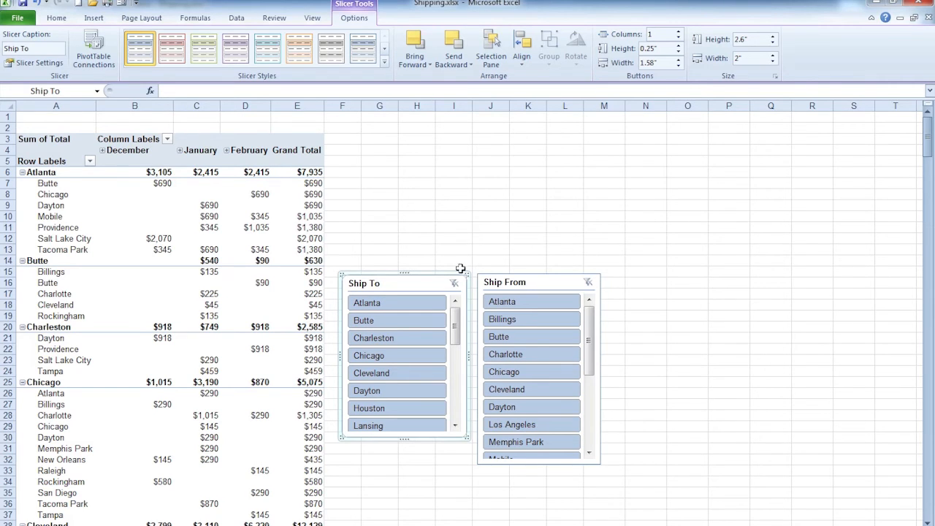
# Select January's Providence value under Atlanta in the PivotTable and display the PivotTable option commands.
pyautogui.click(211, 231)
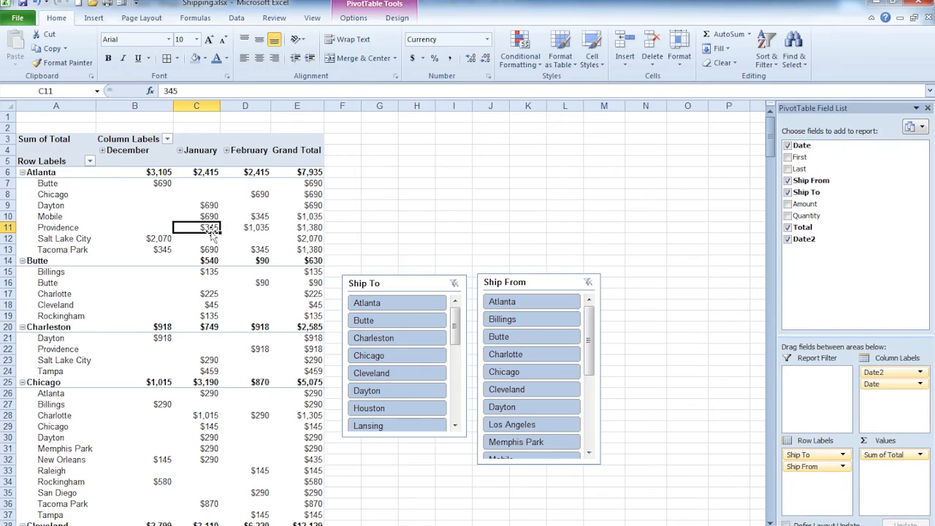
pyautogui.click(343, 21)
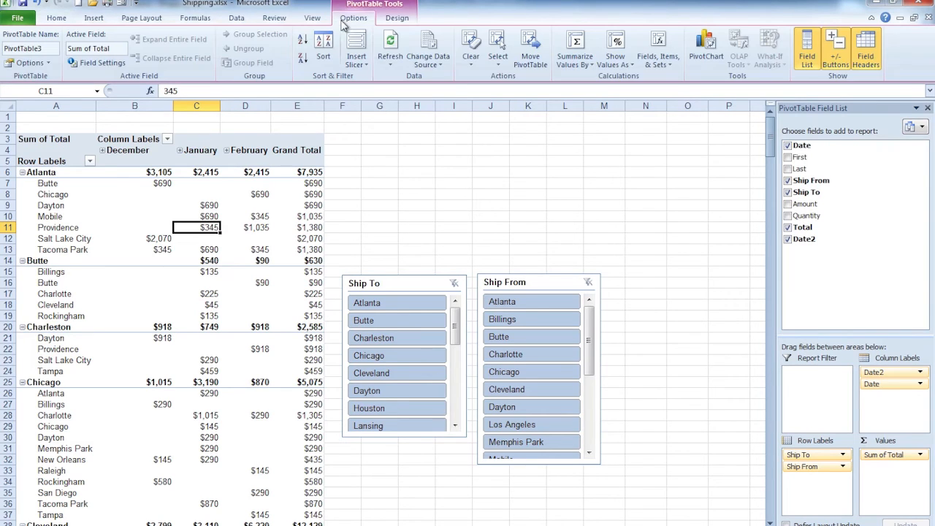